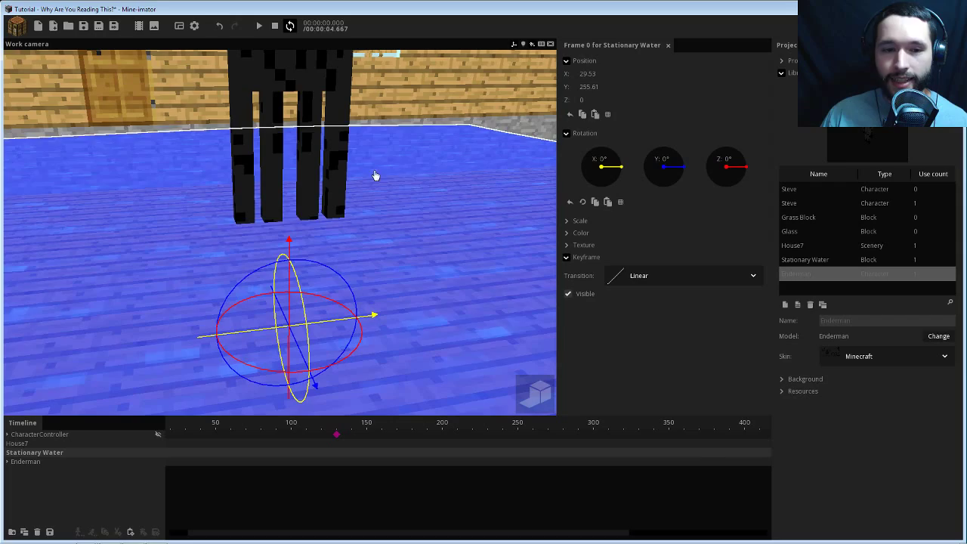
- Show the graphics settings of the Stationary Water object
mouse_move(393, 236)
right_mouse_down()
mouse_move(370, 213)
mouse_move(409, 240)
right_mouse_up()
key("s")
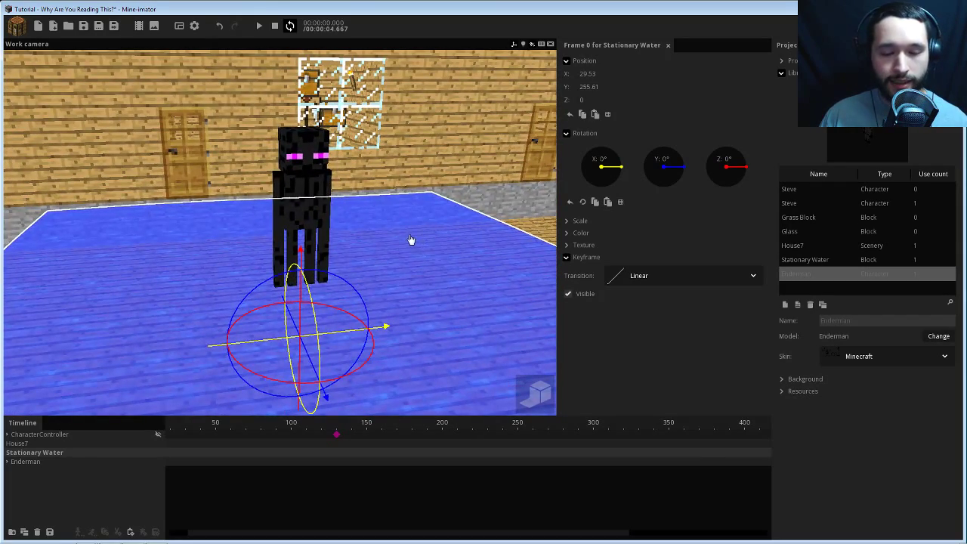
right_click_drag(395, 204, 378, 188)
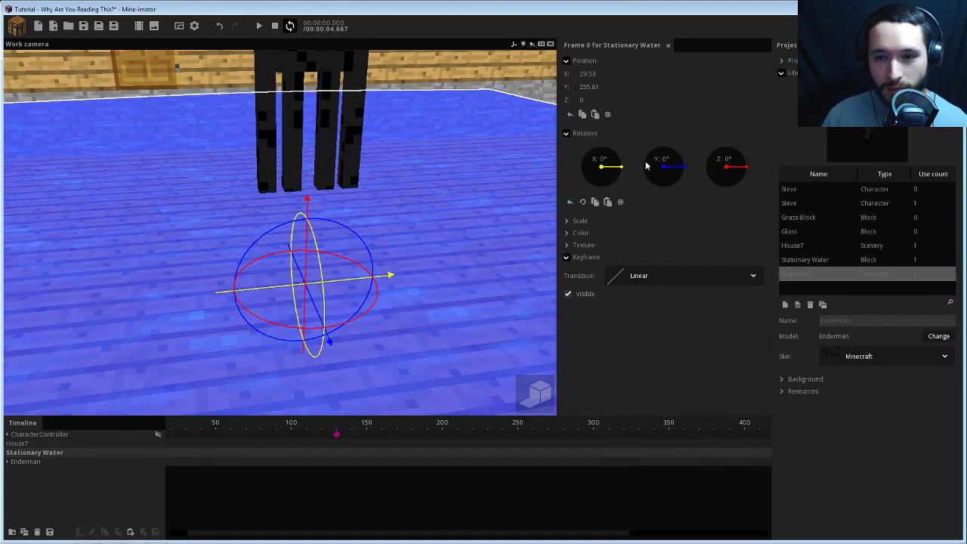
left_click(783, 74)
left_click(884, 46)
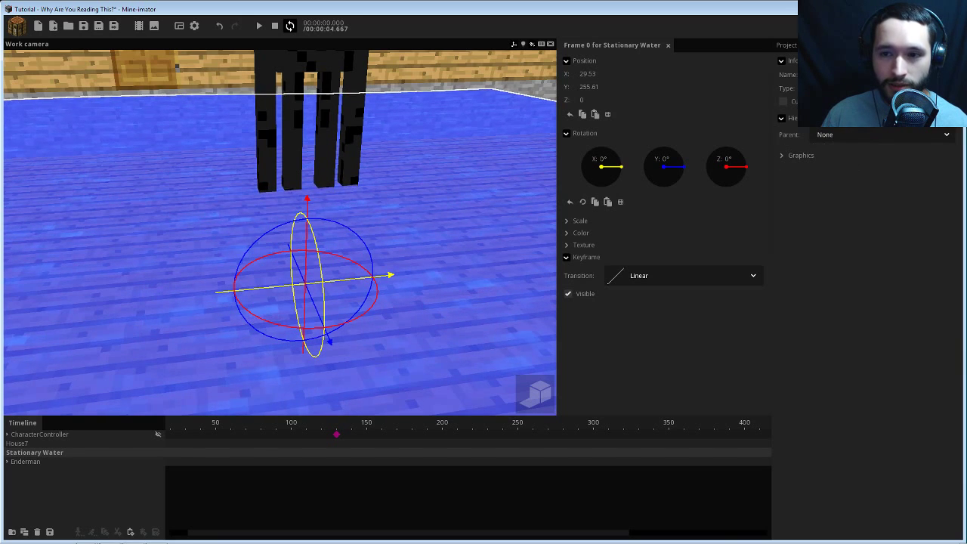
left_click(794, 156)
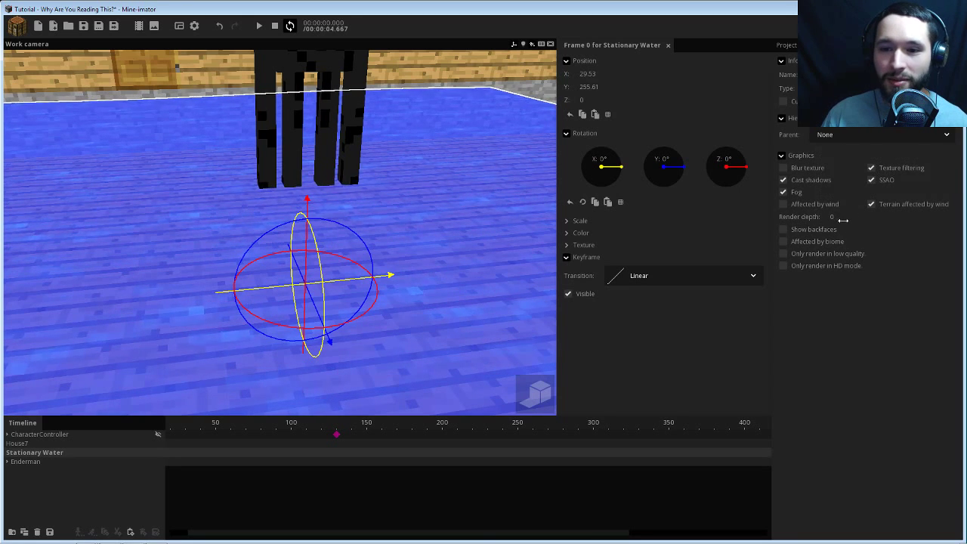
- Try a render depth of -2 on the Stationary Water, then return it to 0
left_click_drag(836, 218, 829, 218)
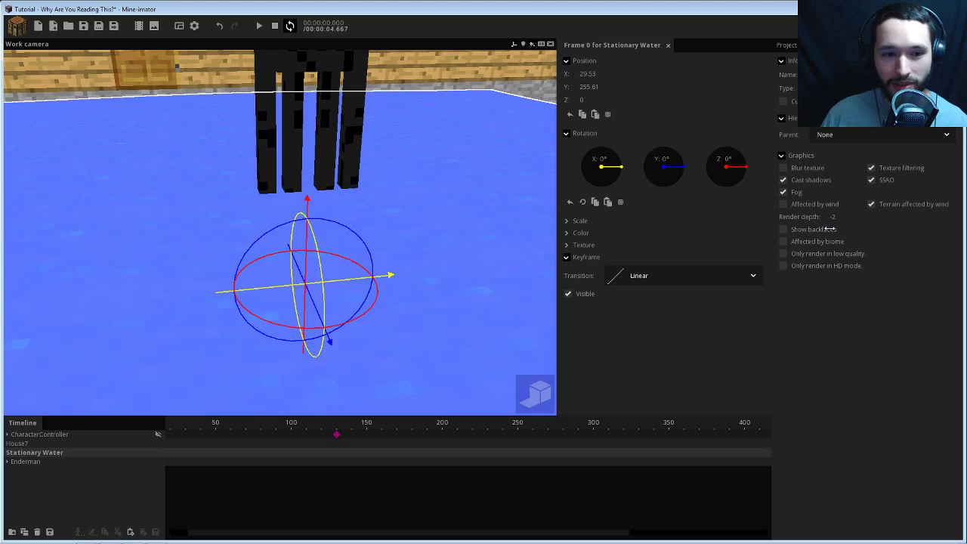
left_click_drag(830, 229, 848, 229)
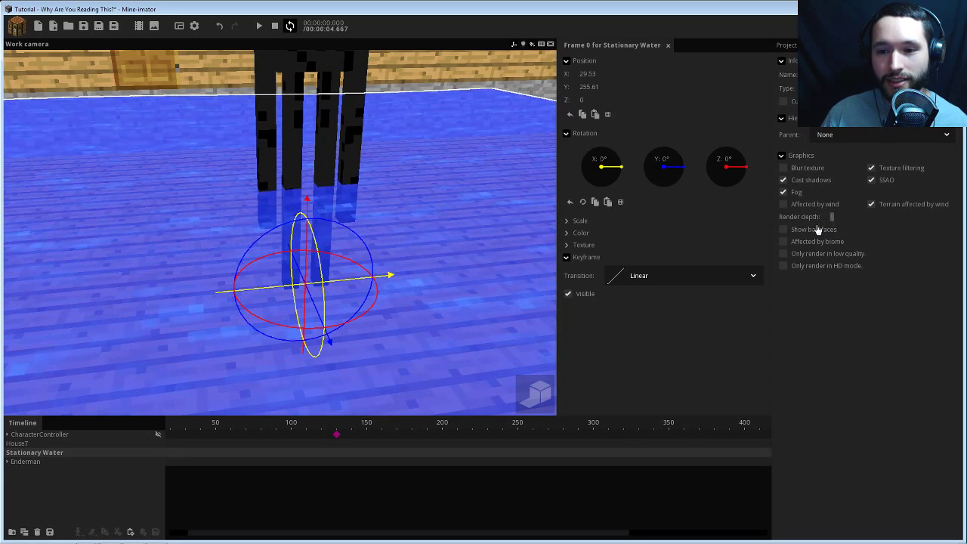
left_click_drag(416, 181, 428, 176)
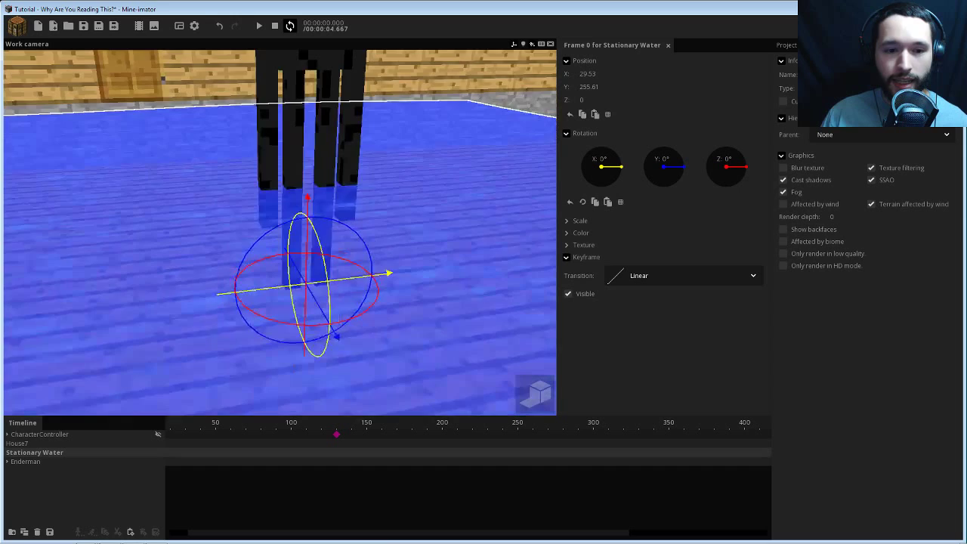
right_click_drag(423, 168, 421, 173)
- Set the Stationary Water's render depth to 1 and check the Enderman's legs through the water
left_click_drag(834, 217, 859, 220)
right_click(831, 218)
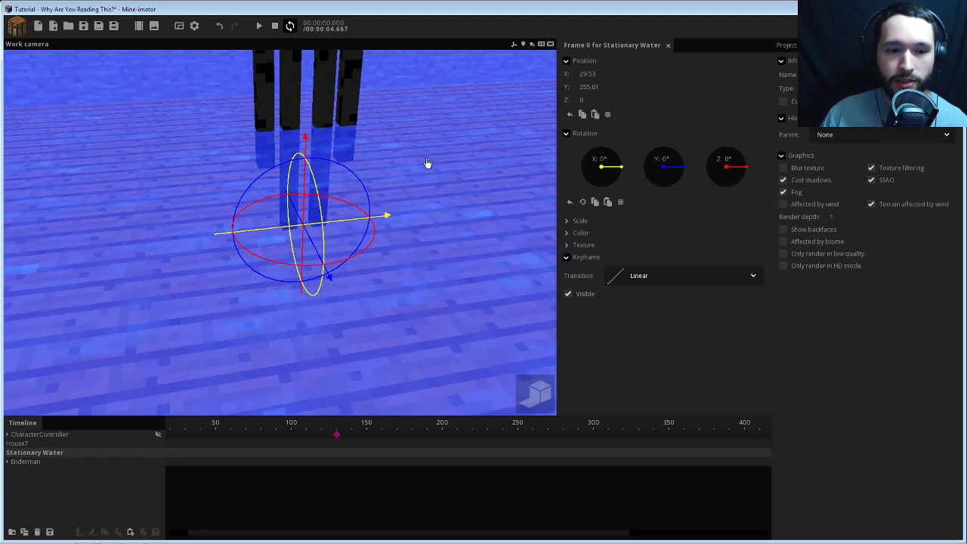
left_click_drag(428, 165, 445, 239)
right_click_drag(444, 238, 448, 233)
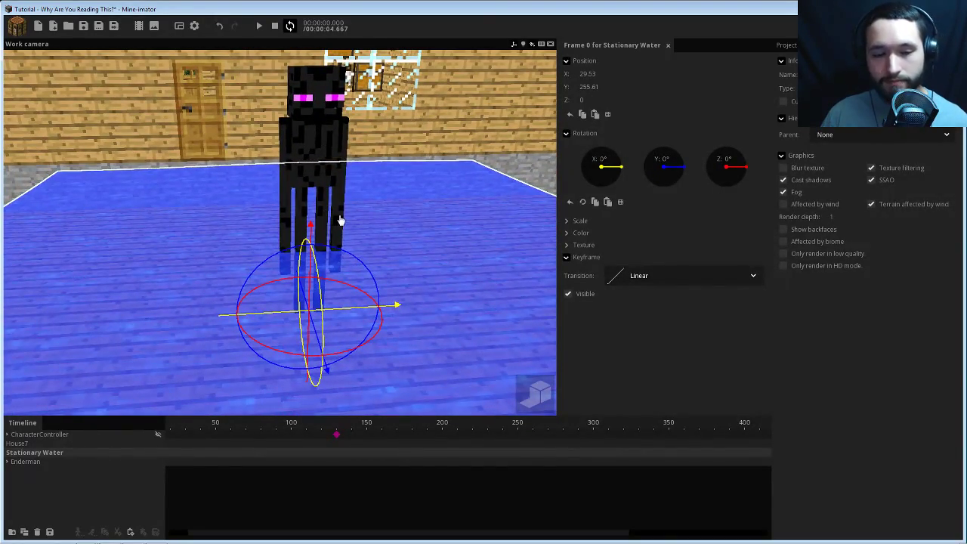
right_click_drag(413, 212, 416, 215)
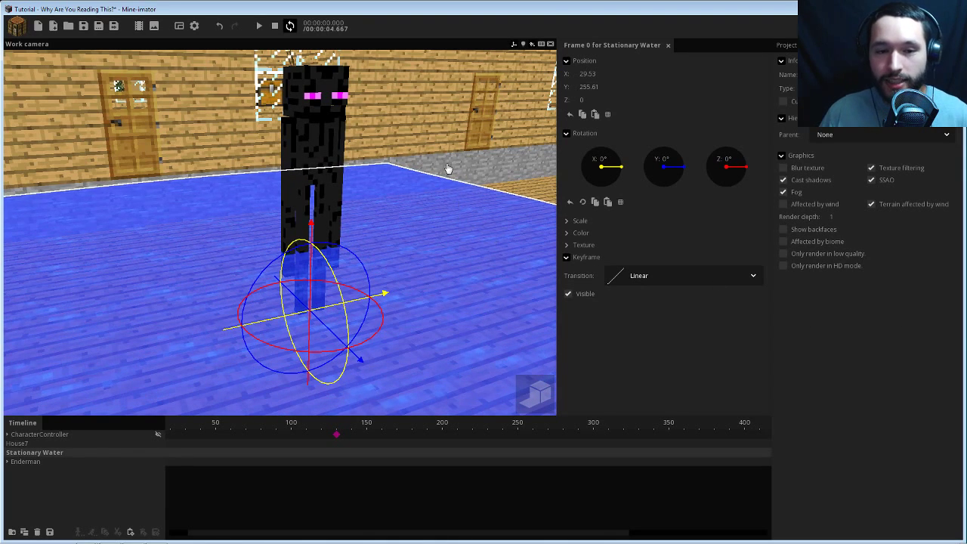
- Move the Enderman inside the house behind the window, to about Y 137.65 and Z 11.31
left_click(36, 435)
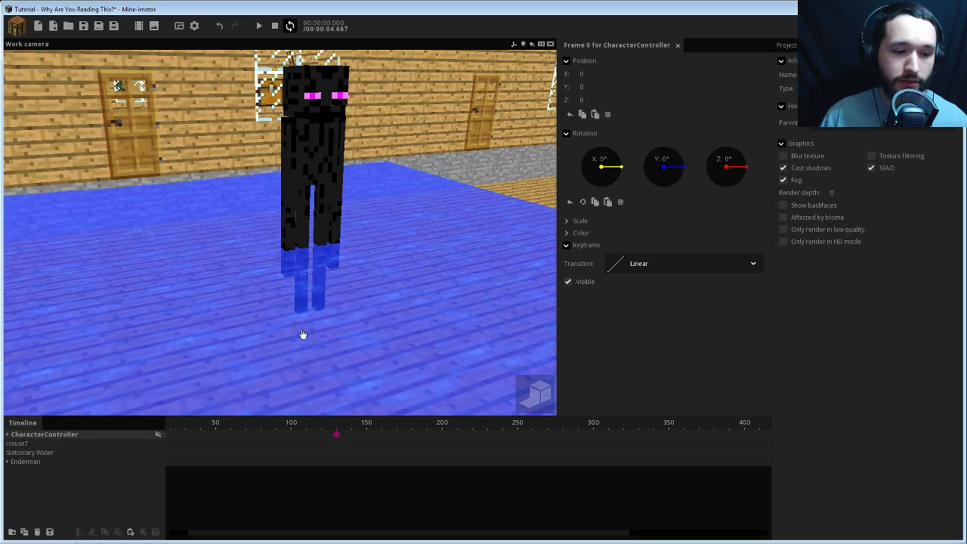
left_click(25, 463)
left_click_drag(421, 186, 420, 164)
left_click_drag(250, 340, 423, 203)
scroll(393, 220, "up", 3)
mouse_move(321, 248)
left_mouse_down()
mouse_move(324, 178)
mouse_move(330, 203)
mouse_move(314, 230)
left_mouse_up()
right_click_drag(325, 227, 390, 205)
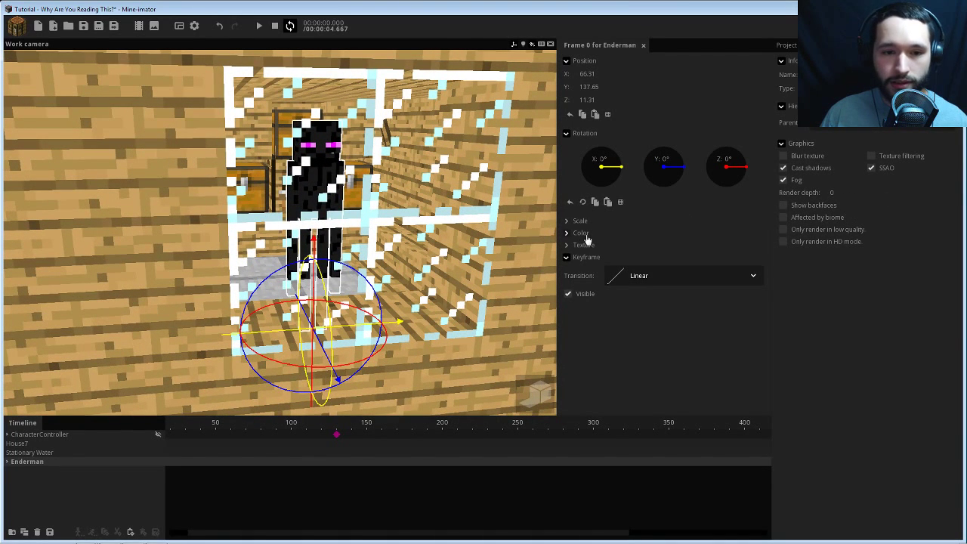
- Compare the graphics settings of House7 and try a render depth of 5 on the Enderman behind the window
left_click(513, 187)
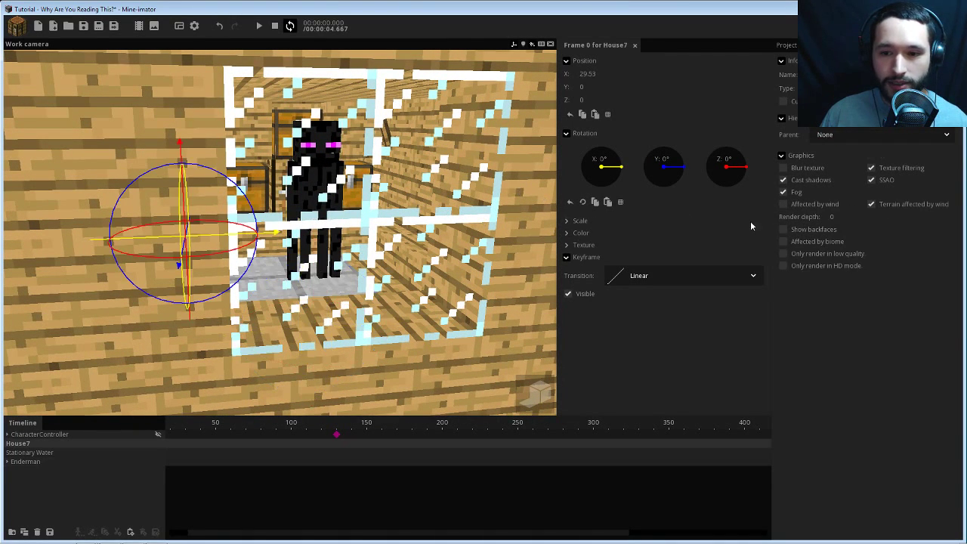
left_click(26, 461)
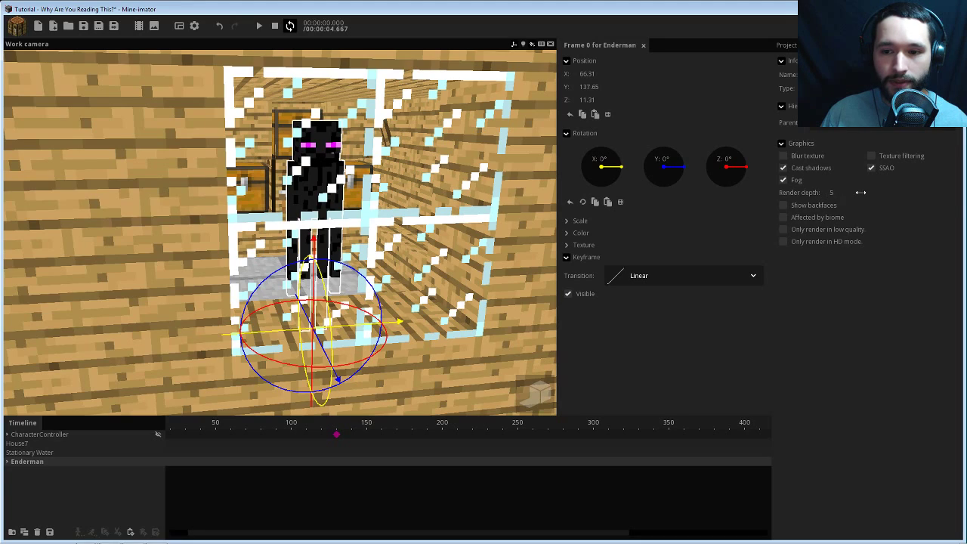
double_click(469, 240)
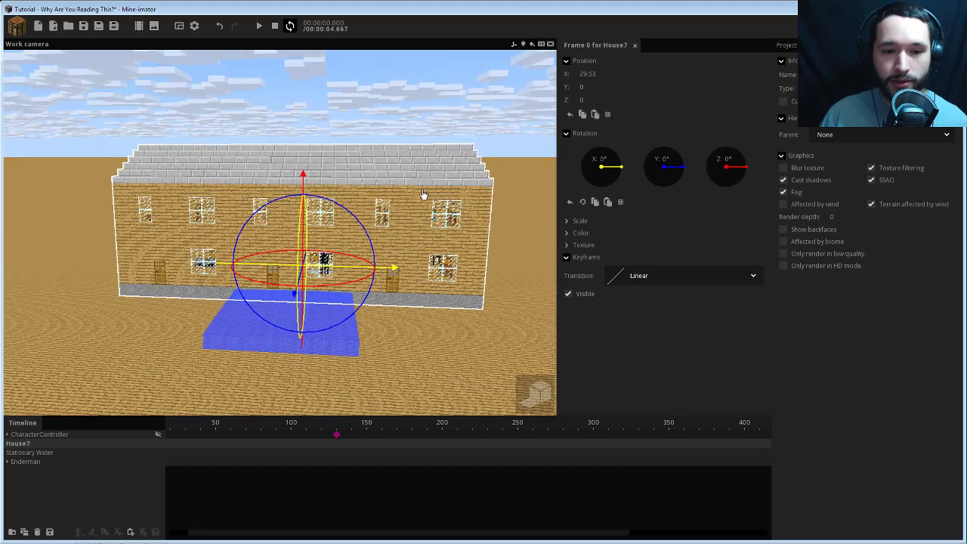
- Move the Enderman back out in front of the house over the water, to about Y 259.79
left_click(429, 229)
left_click(481, 210)
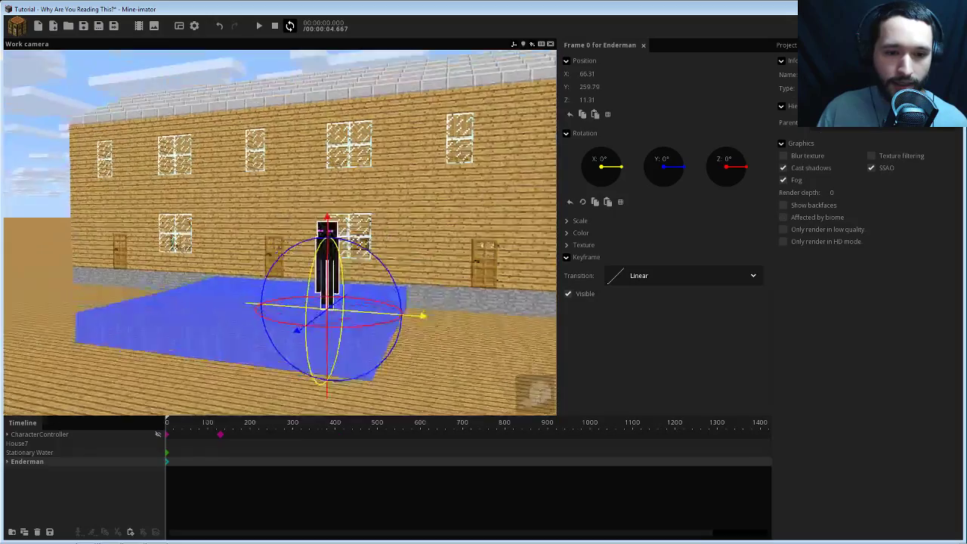
left_click_drag(416, 210, 469, 229)
scroll(469, 230, "up", 3)
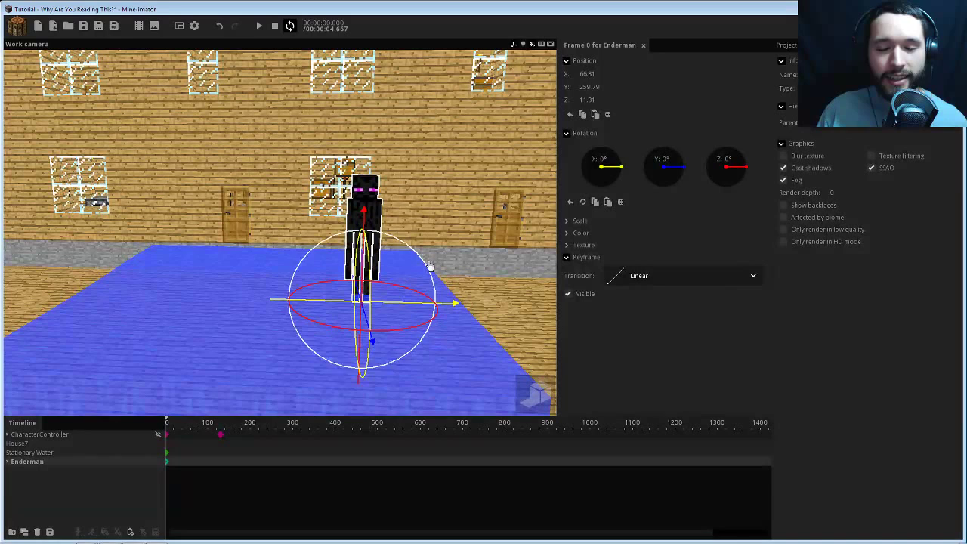
- Reset the Enderman's Z position to 0 so it stands in the water
left_click(789, 45)
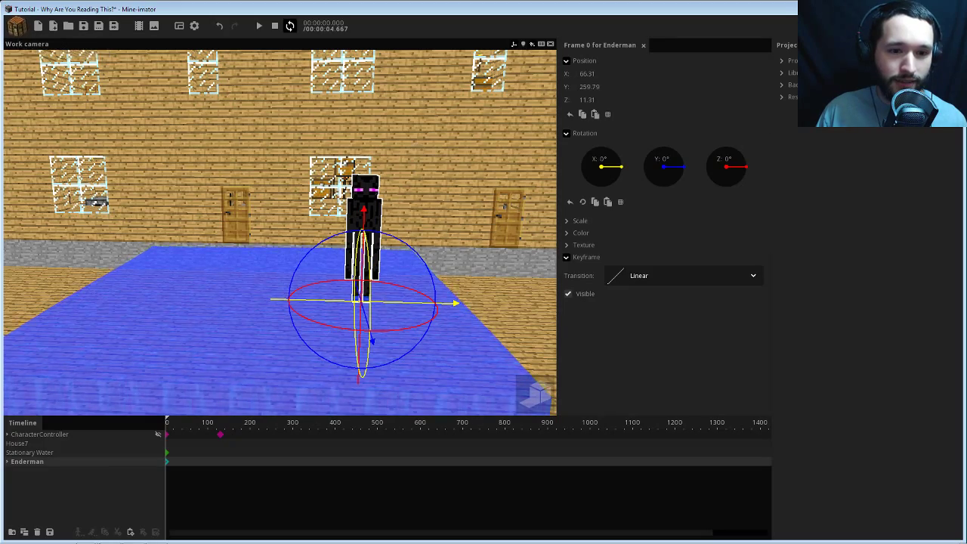
scroll(435, 174, "up", 3)
scroll(428, 149, "up", 1)
left_click_drag(442, 147, 358, 151)
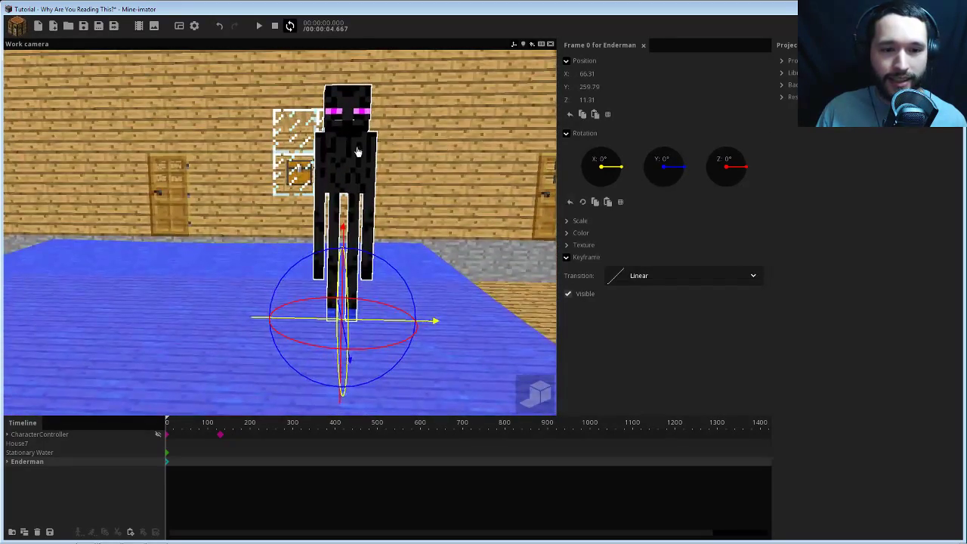
right_click_drag(400, 187, 402, 248)
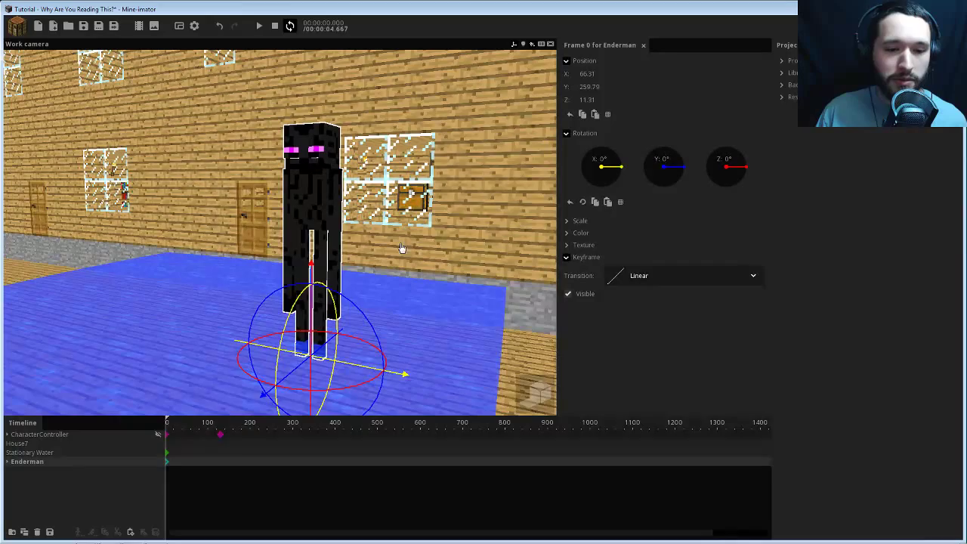
left_click_drag(383, 211, 439, 201)
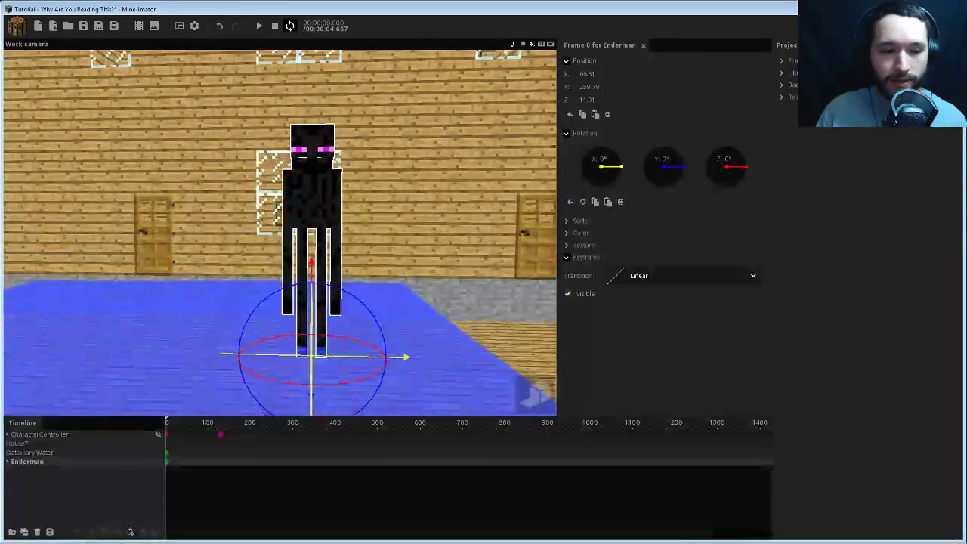
right_click(581, 100)
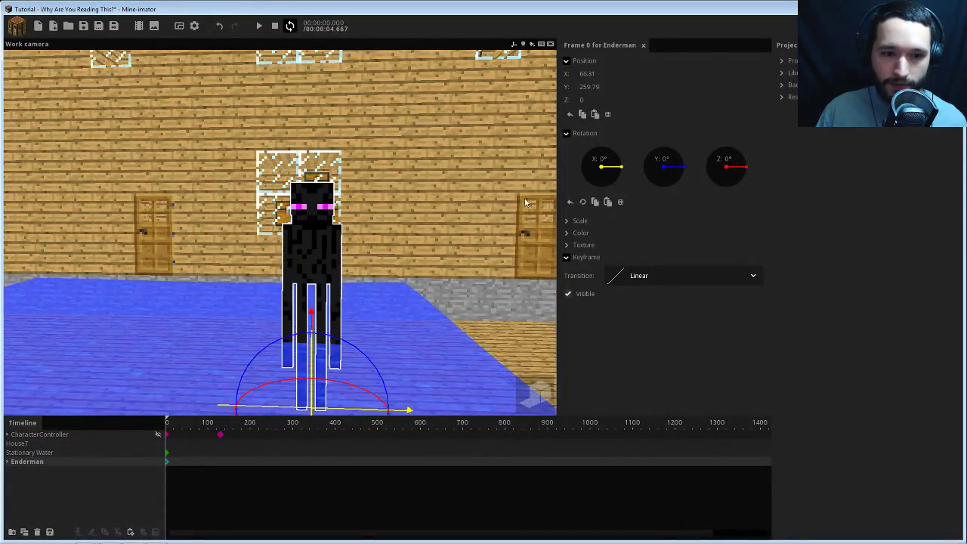
right_click_drag(404, 183, 395, 225)
key("w")
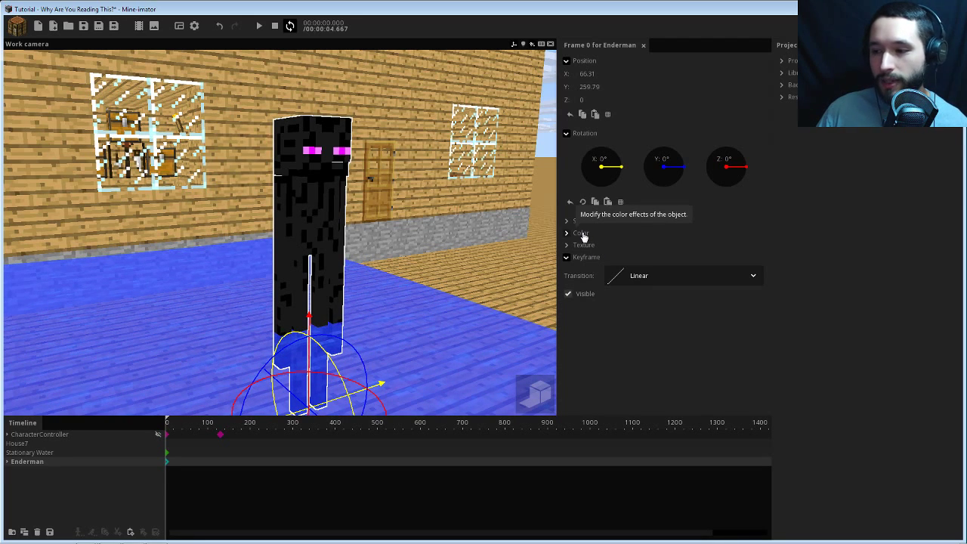
- Make the Enderman semi-transparent by lowering its color alpha to 69%
left_click(581, 234)
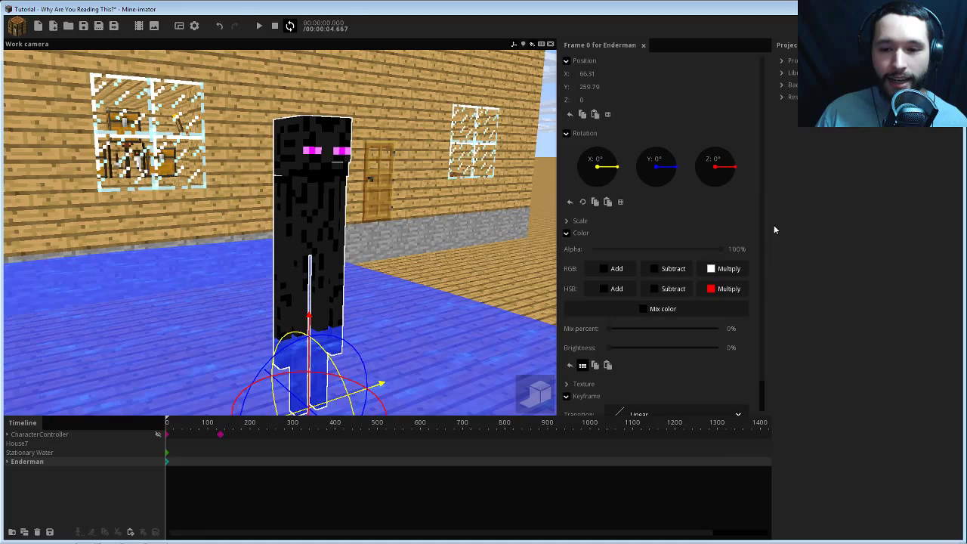
scroll(761, 203, "down", 1)
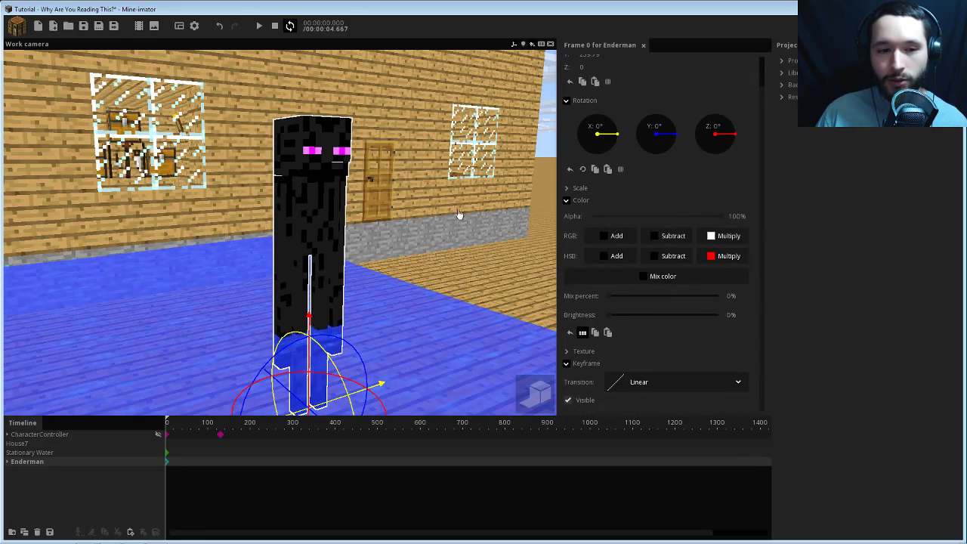
left_click_drag(459, 214, 453, 236)
scroll(458, 204, "down", 2)
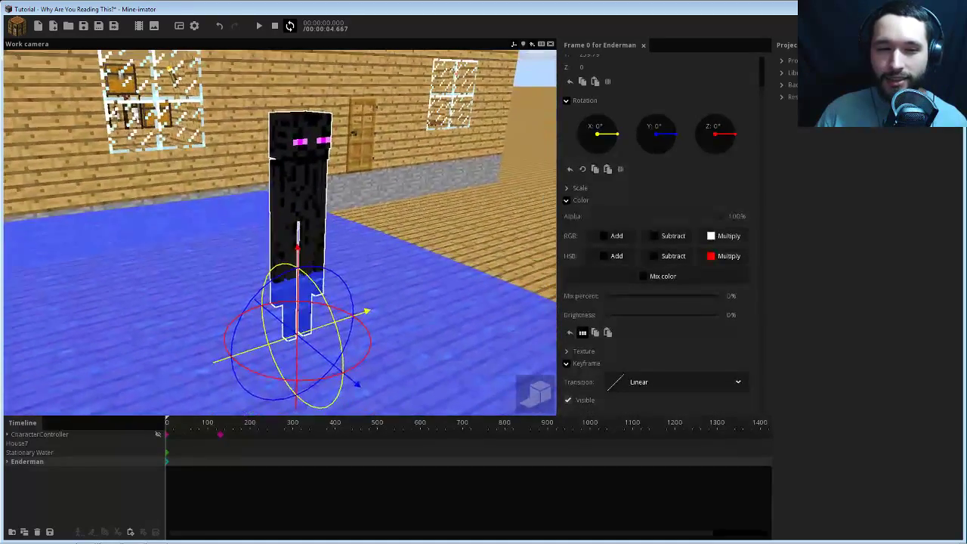
right_click_drag(456, 203, 456, 196)
mouse_move(700, 216)
left_mouse_down()
mouse_move(632, 219)
mouse_move(695, 209)
mouse_move(683, 209)
left_mouse_up()
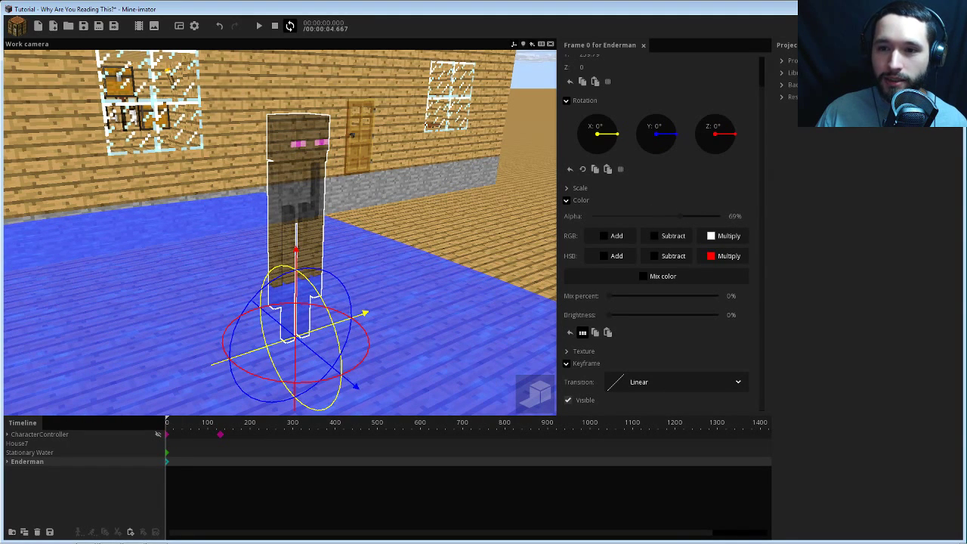
- Try a render depth of -1 on the Enderman and lower its alpha to 58%
left_click(877, 45)
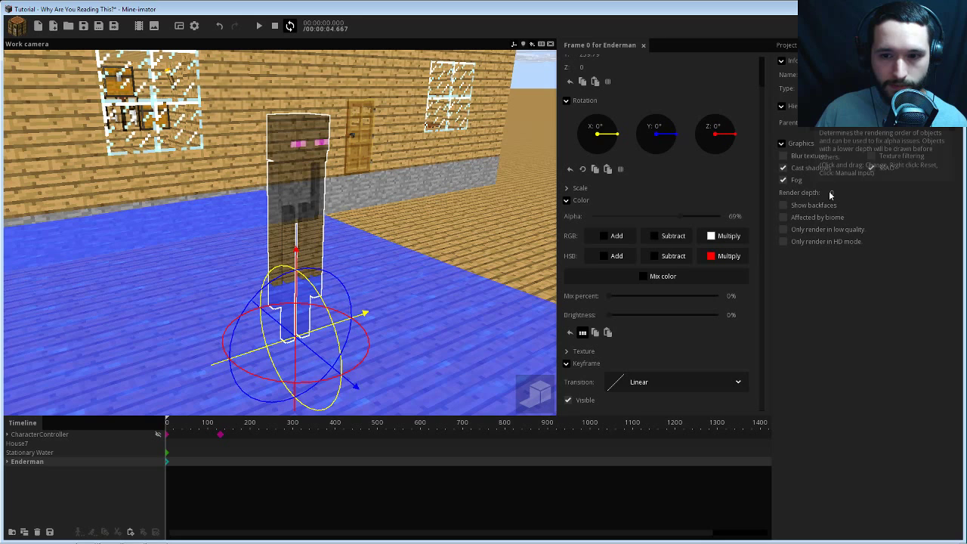
left_click_drag(830, 194, 830, 193)
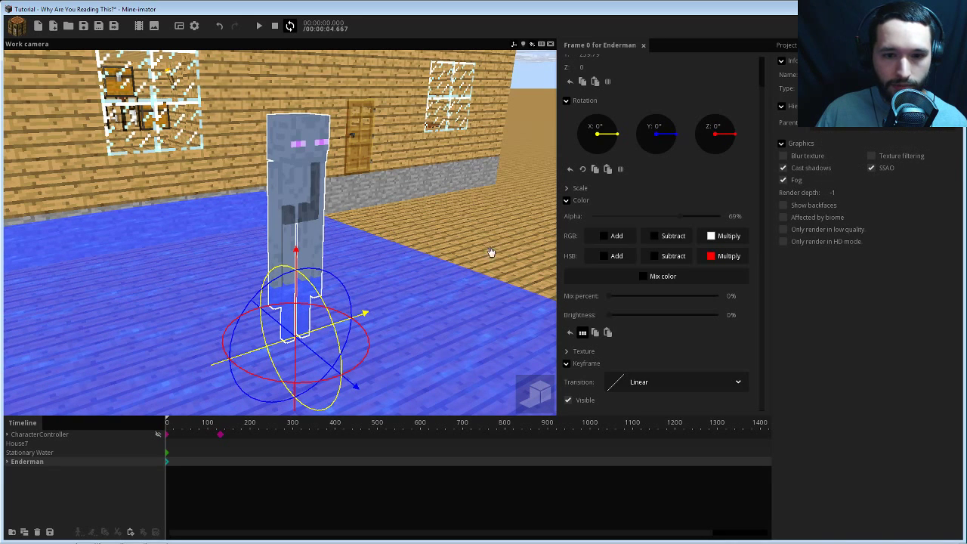
left_click_drag(672, 221, 717, 224)
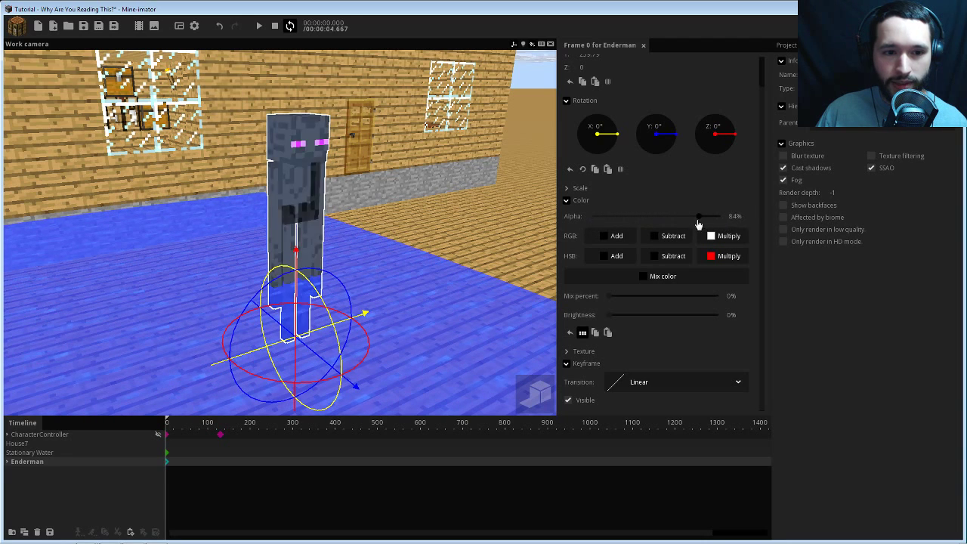
left_click_drag(699, 225, 657, 224)
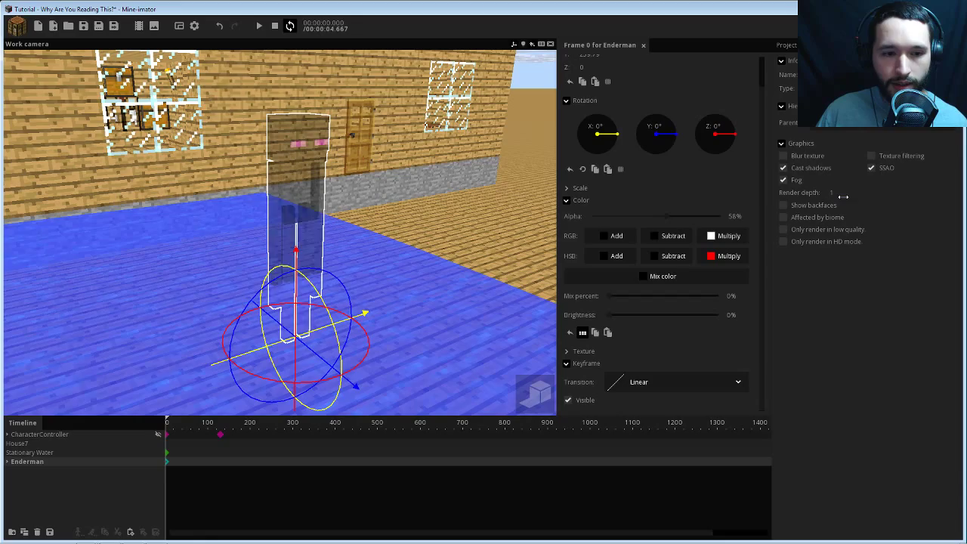
- Inspect the semi-transparent Enderman from several angles and set its render depth to 1
right_click_drag(410, 223, 384, 171)
key("w")
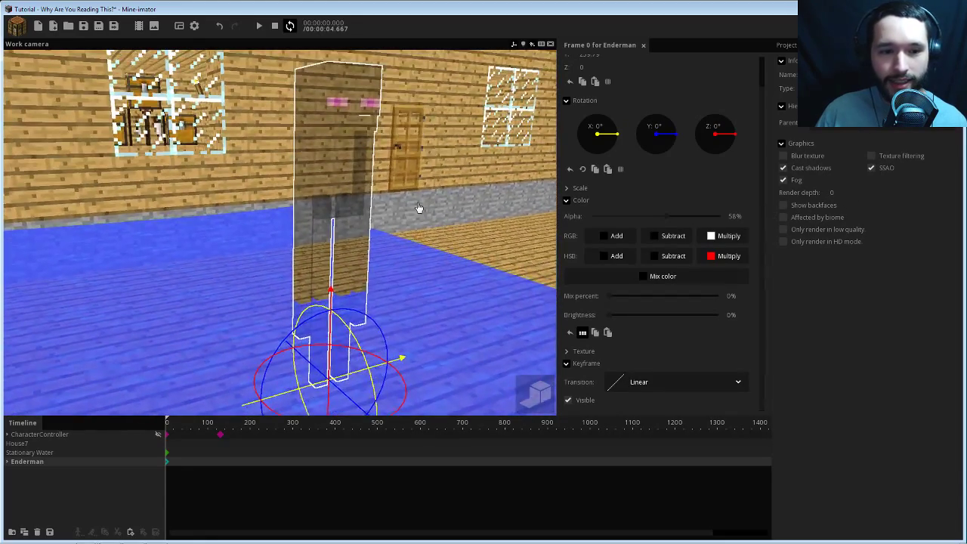
left_click_drag(421, 210, 416, 230)
left_click_drag(423, 84, 421, 111)
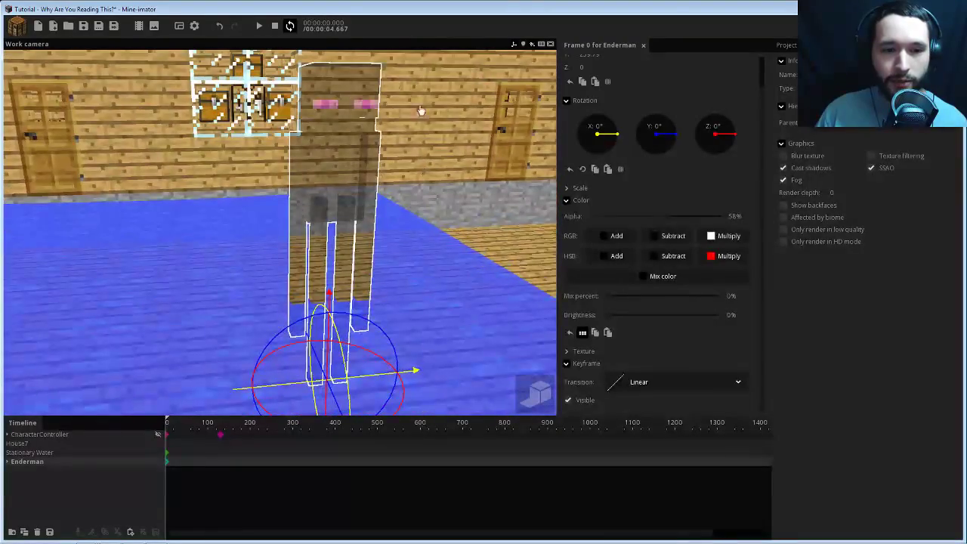
left_click_drag(423, 156, 427, 106)
right_click_drag(416, 136, 363, 203)
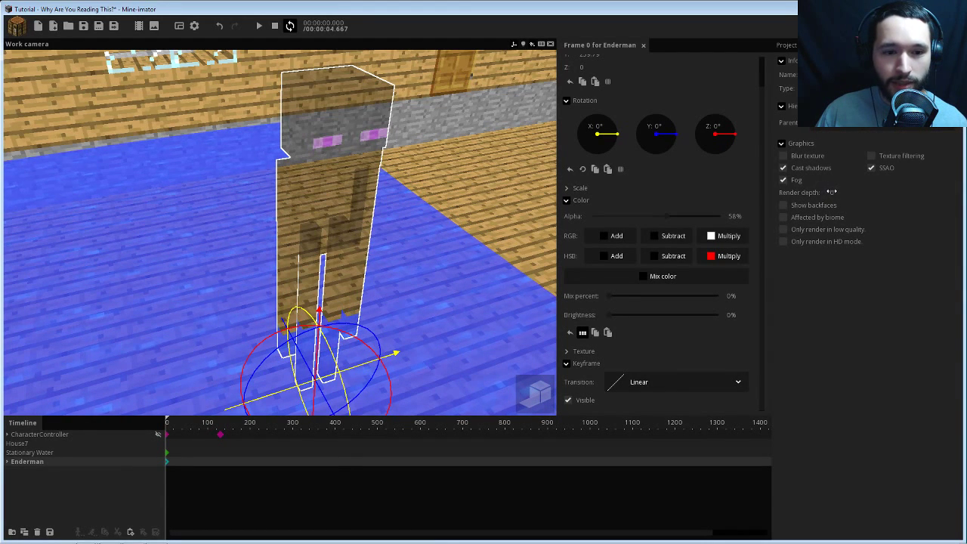
left_click_drag(832, 192, 836, 191)
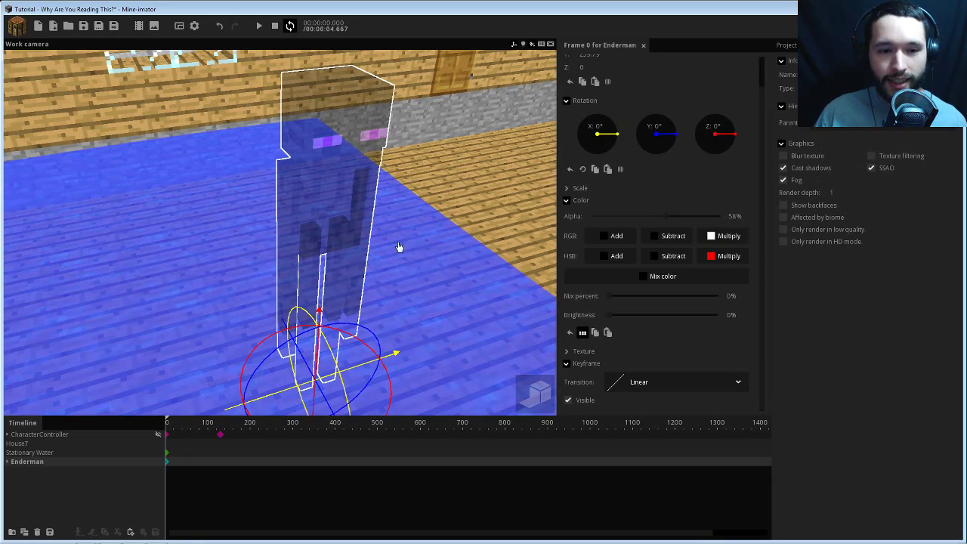
- Try the Enderman at render depth 0, adjust its alpha to 45% and set its render depth to 1
left_click_drag(399, 249, 409, 218)
right_click_drag(398, 241, 409, 220)
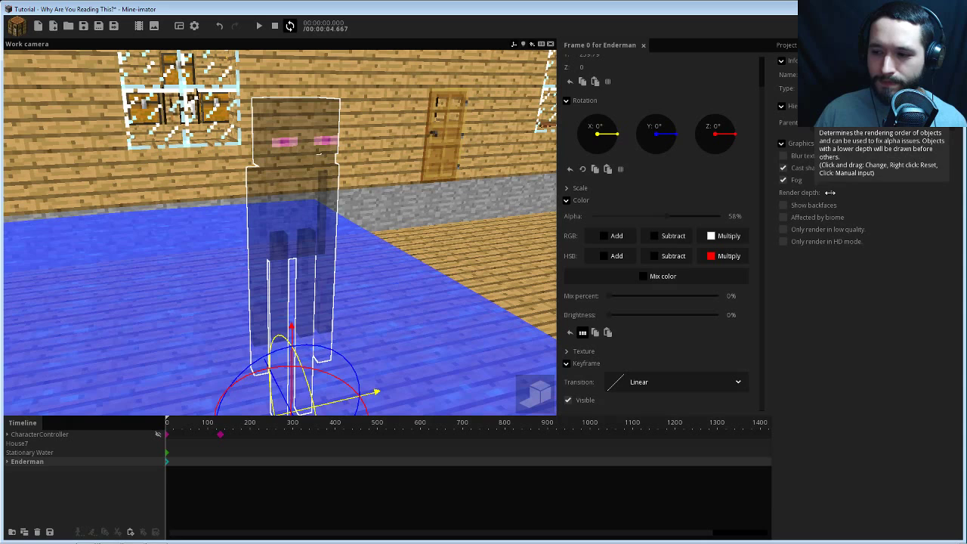
mouse_move(831, 192)
left_mouse_down()
mouse_move(816, 192)
mouse_move(827, 192)
left_mouse_up()
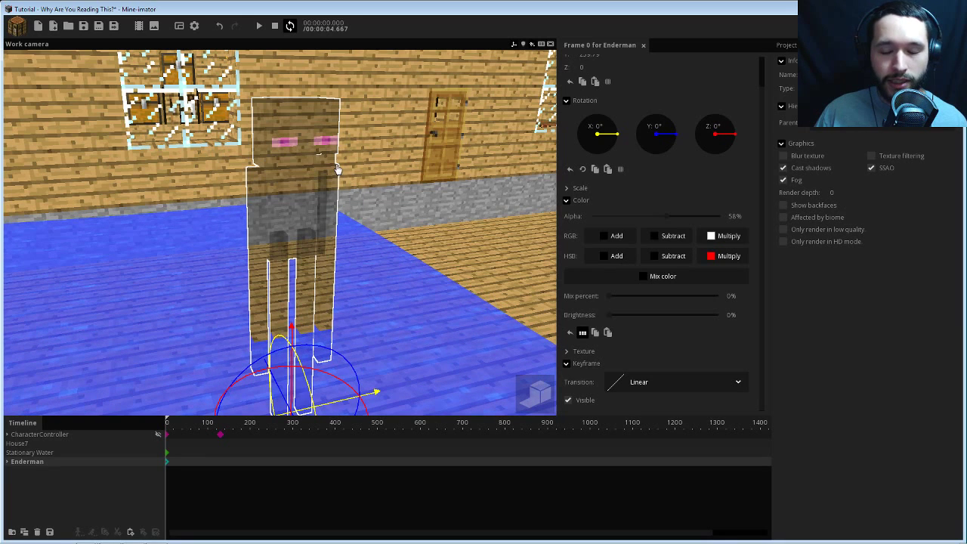
left_click_drag(681, 215, 640, 233)
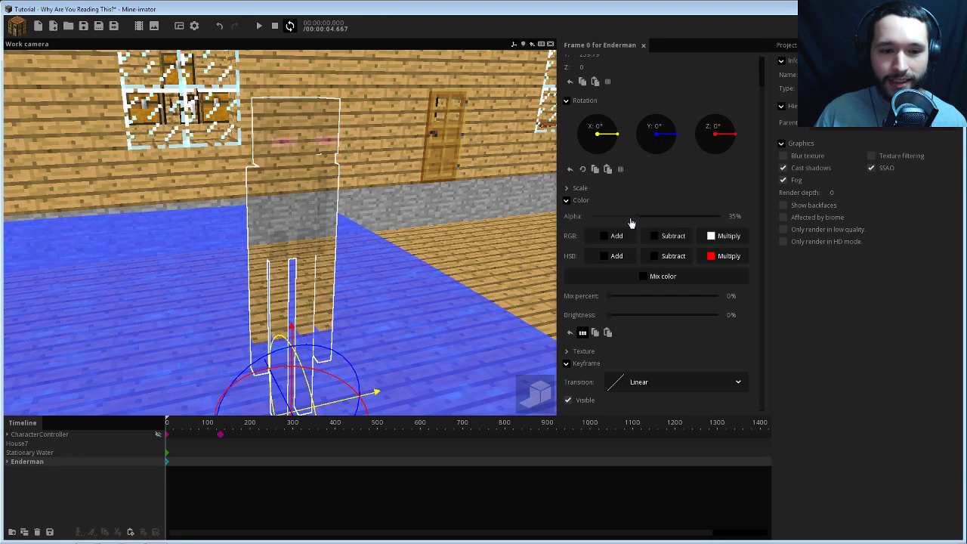
left_click_drag(631, 223, 652, 221)
left_click_drag(836, 195, 841, 195)
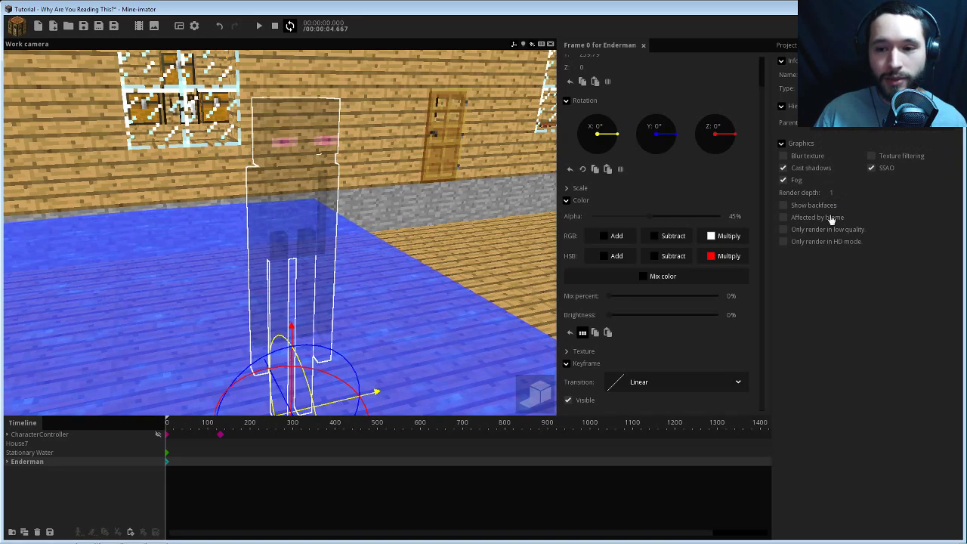
- Compare the translucent Enderman at render depth 0 and 1 from different camera angles
left_click_drag(833, 193, 828, 193)
left_click_drag(437, 270, 411, 238)
right_click_drag(411, 239, 408, 257)
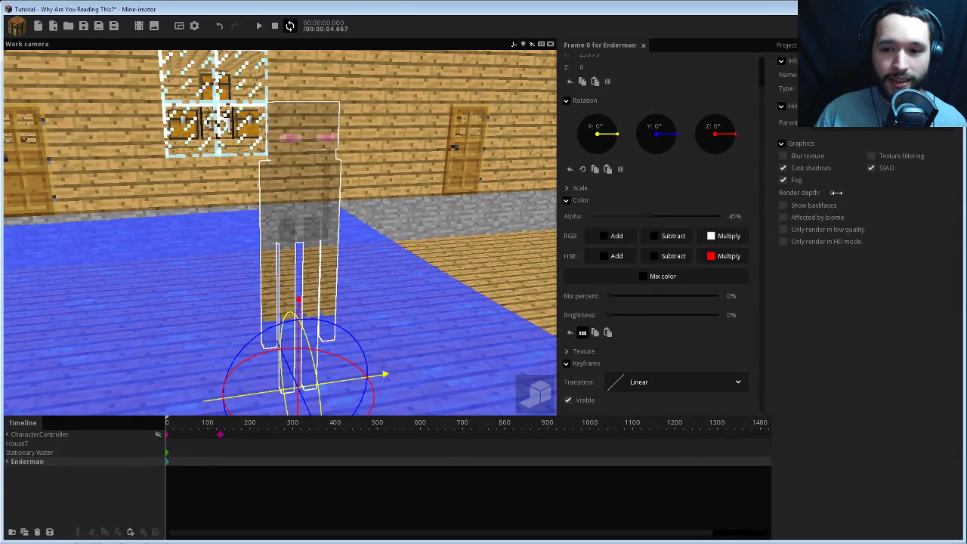
left_click_drag(837, 193, 841, 192)
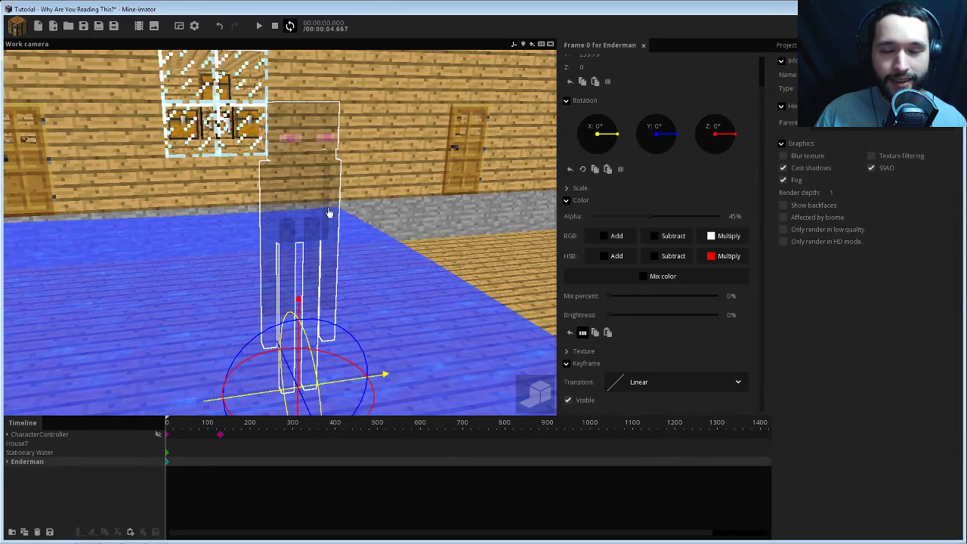
left_click_drag(347, 189, 423, 196)
right_click_drag(428, 198, 475, 184)
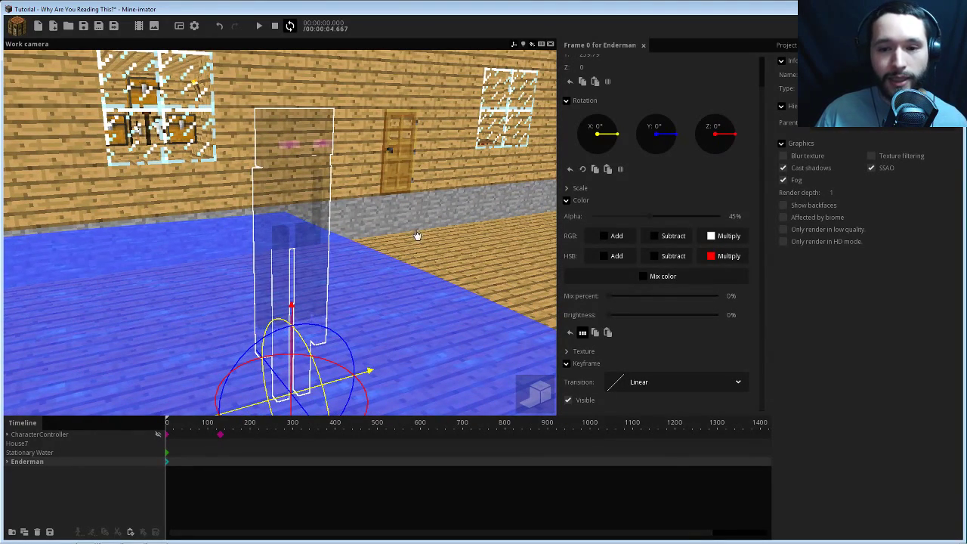
- Raise the Enderman's alpha to 100% and view it standing in the water at render depth 1
left_click_drag(672, 221, 748, 217)
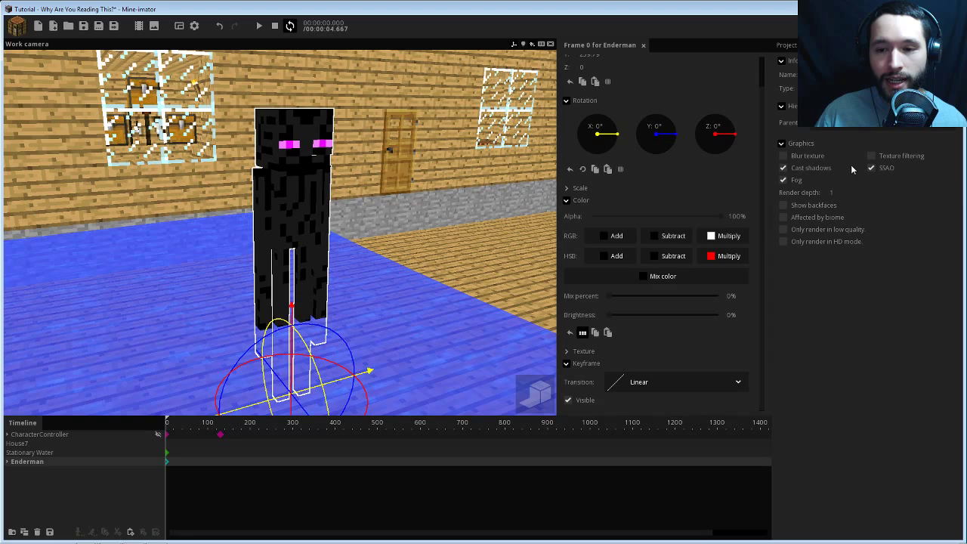
mouse_move(858, 196)
left_mouse_down()
mouse_move(835, 196)
mouse_move(836, 204)
mouse_move(841, 192)
left_mouse_up()
right_click_drag(454, 220, 445, 233)
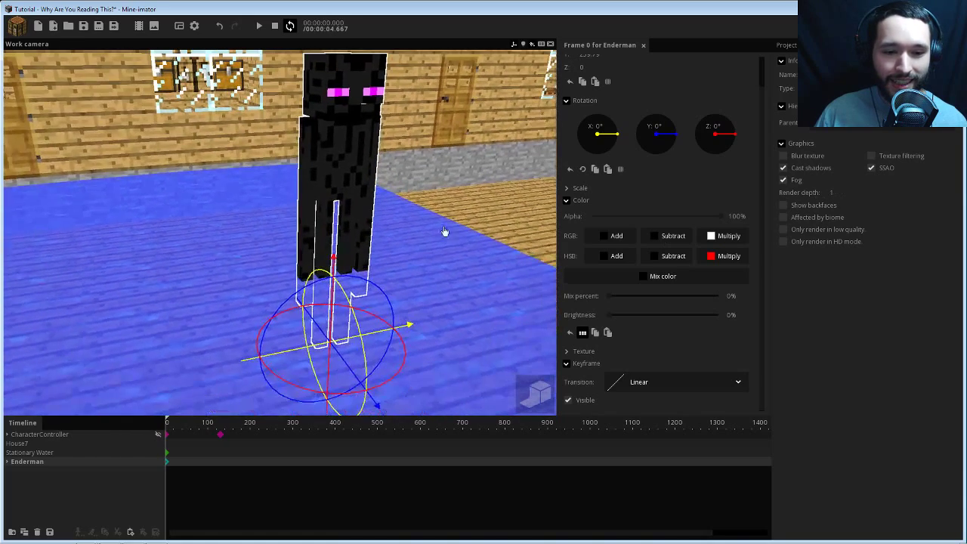
- Lower the Enderman's alpha to 53% and set the Stationary Water's render depth to 6
left_click_drag(714, 223, 663, 222)
left_click(437, 275)
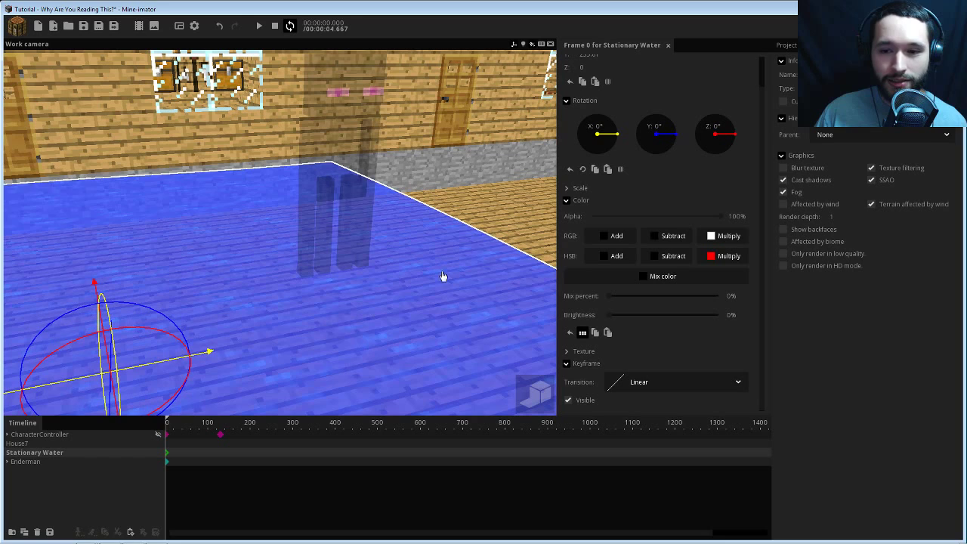
left_click_drag(836, 216, 859, 217)
- Try render depths up to 13 on only the Enderman's Body part, then reset it to 0
left_click(344, 146)
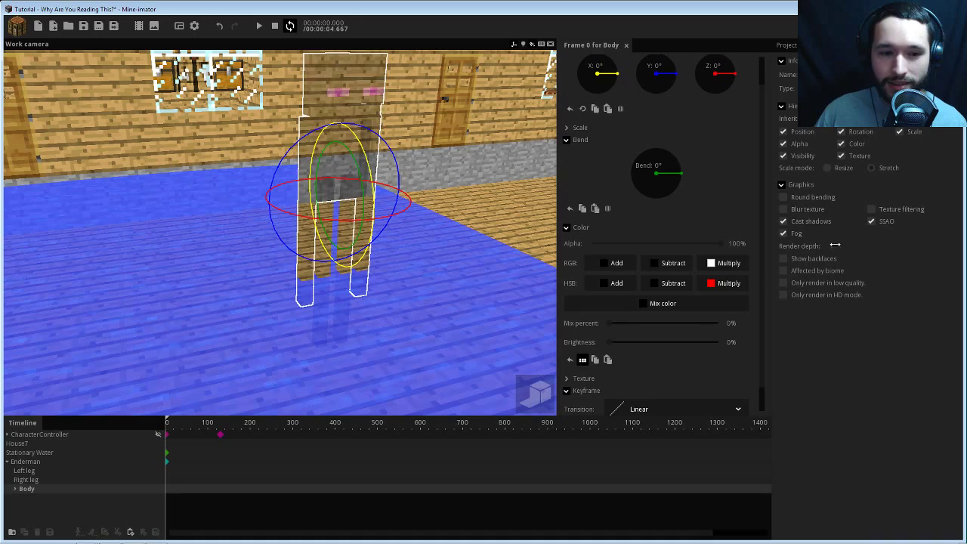
left_click_drag(835, 245, 868, 244)
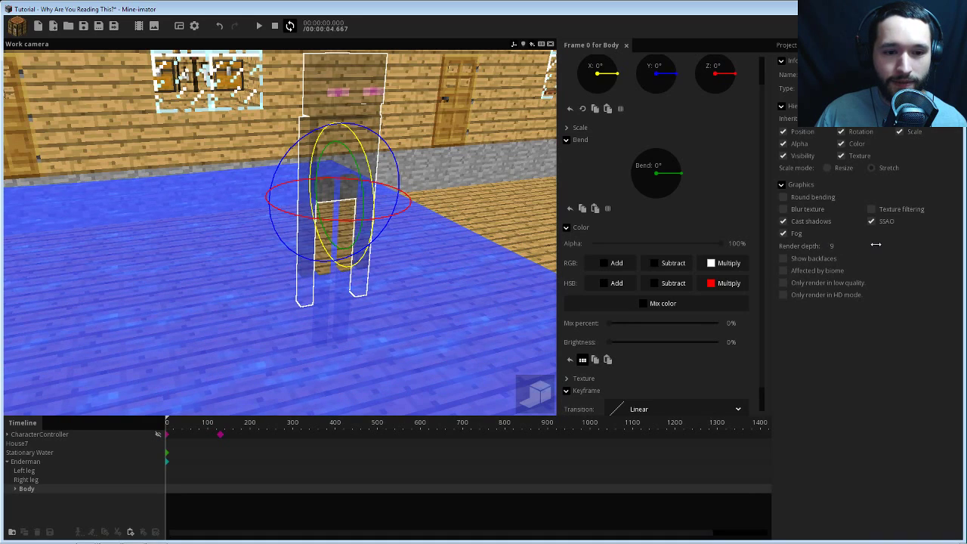
left_click_drag(948, 247, 886, 243)
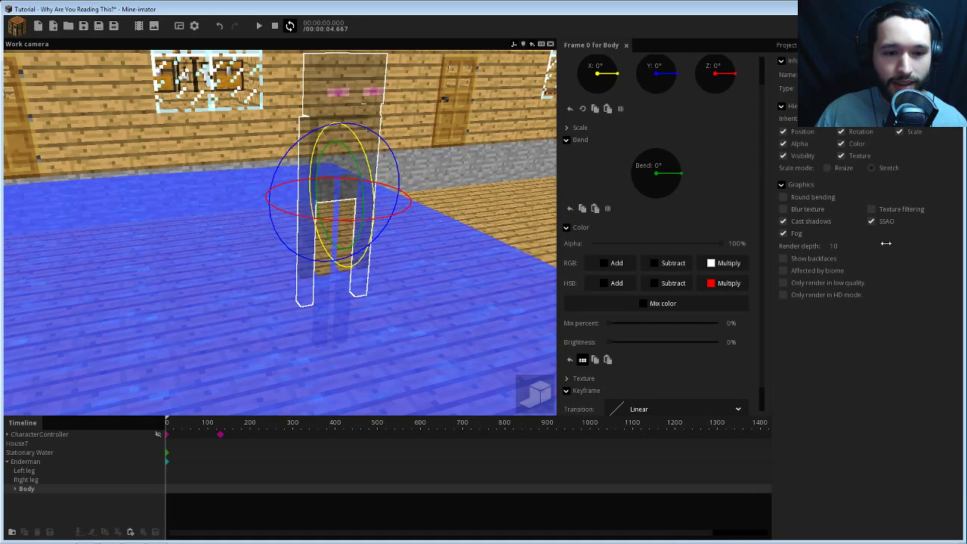
left_click_drag(465, 227, 511, 245)
right_click_drag(466, 227, 475, 270)
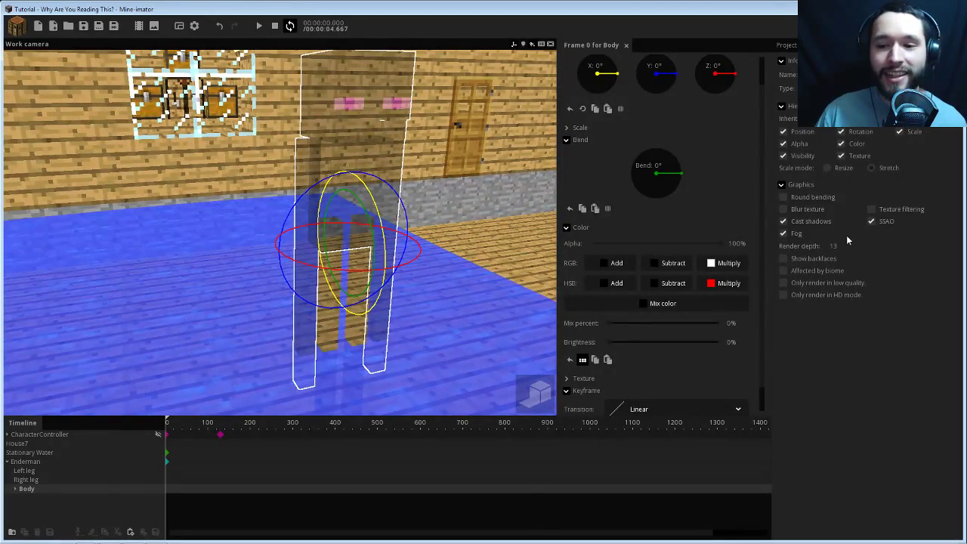
left_click_drag(839, 245, 831, 246)
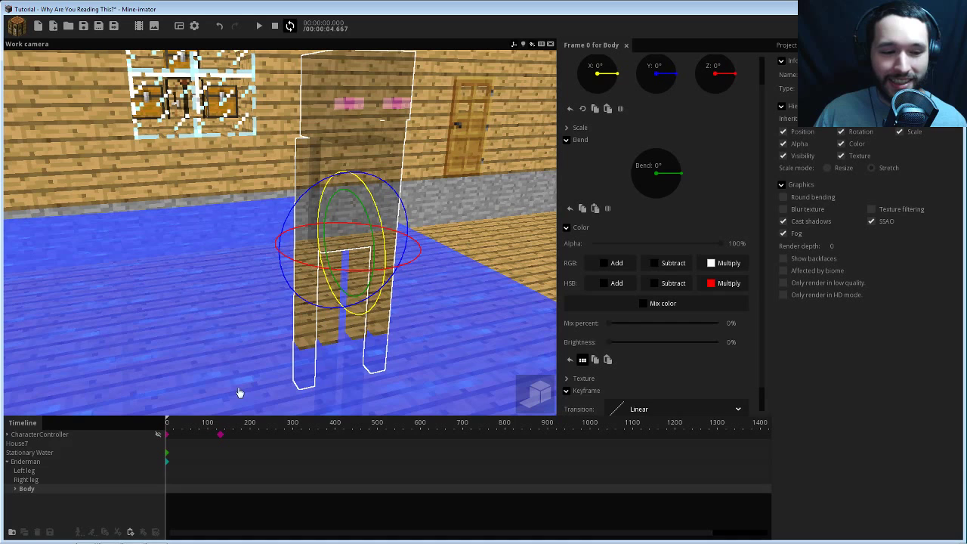
- Try render depth 2 on the whole Enderman, then set it back to 0 with all its parts selected
left_click(22, 462)
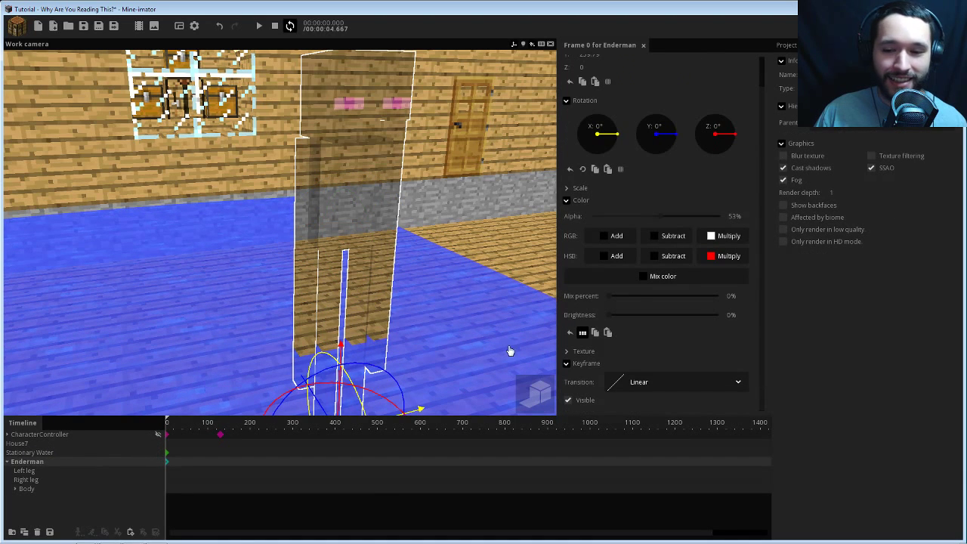
left_click_drag(839, 195, 852, 195)
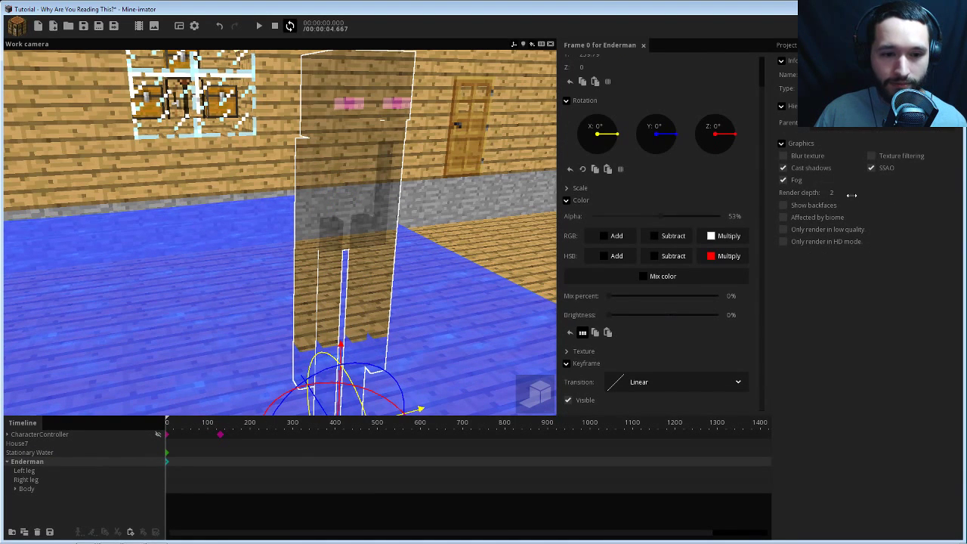
left_click_drag(34, 504, 28, 462)
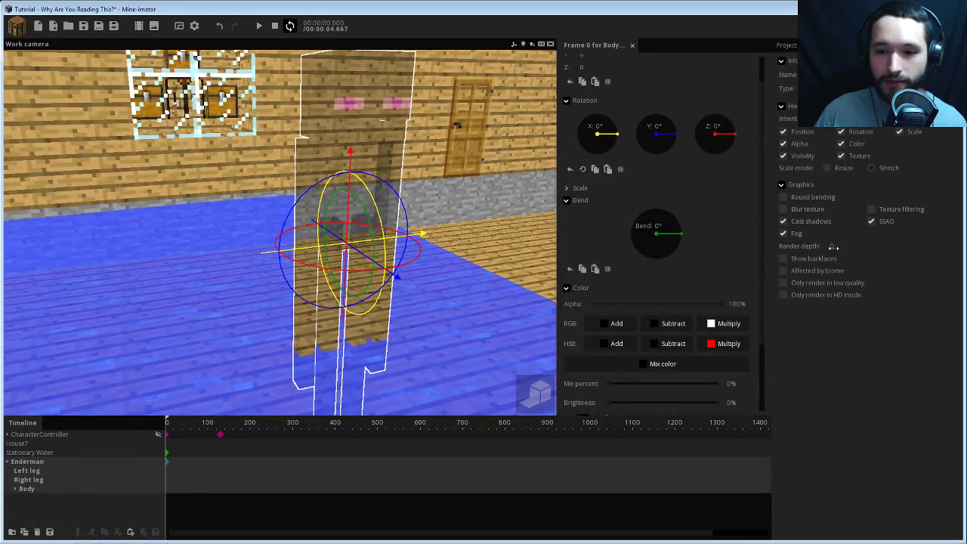
left_click(22, 505)
left_click(27, 464)
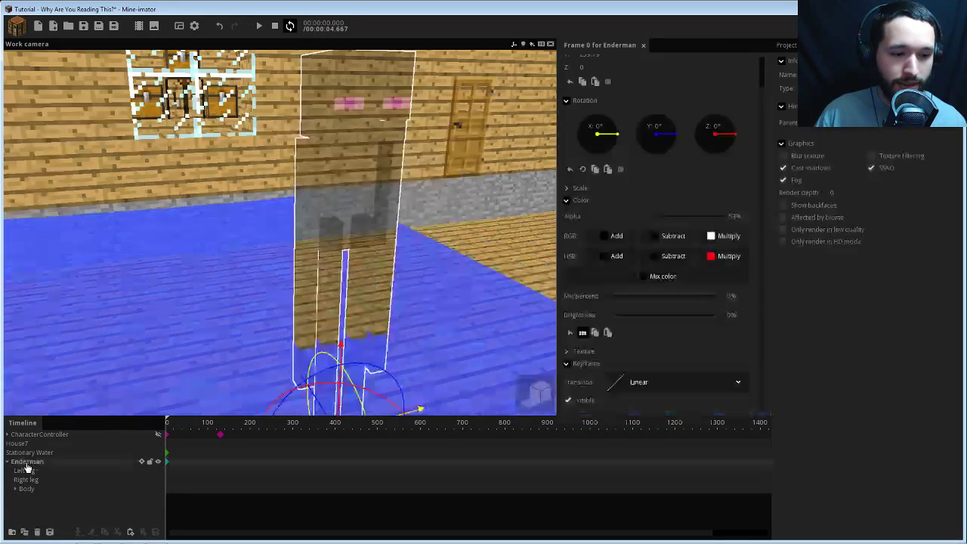
- Check the render depth of the Enderman's legs, body, mouth and arms one by one
left_click(25, 470)
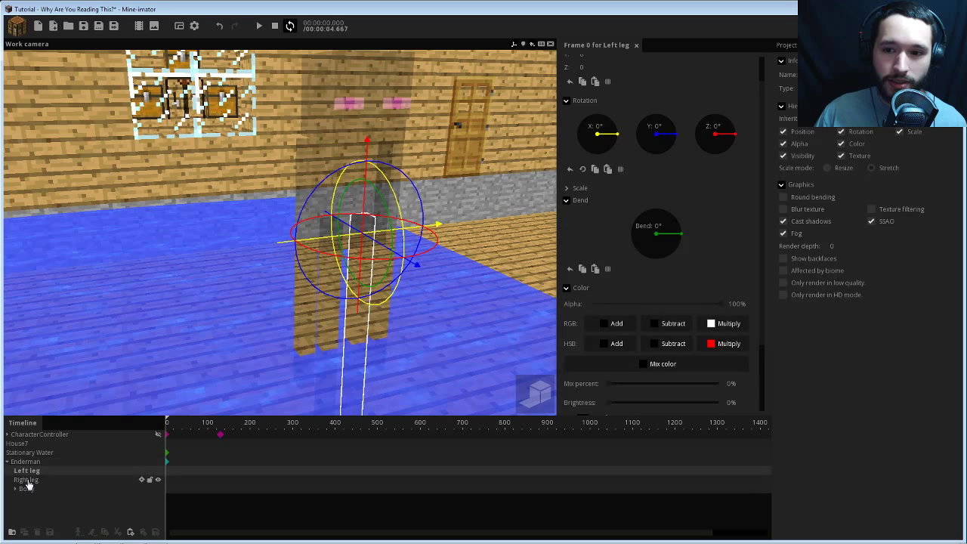
left_click(27, 481)
left_click(27, 490)
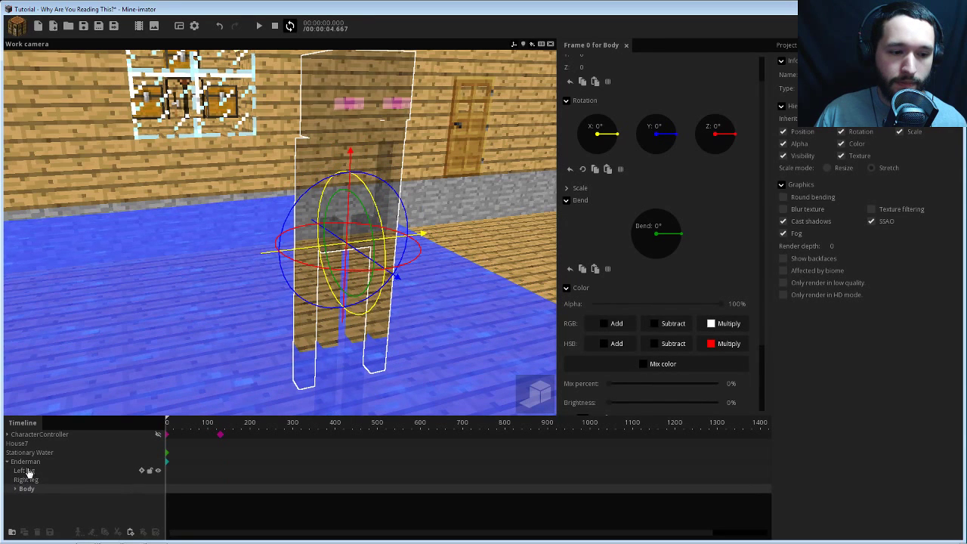
left_click(16, 490)
left_click(32, 499)
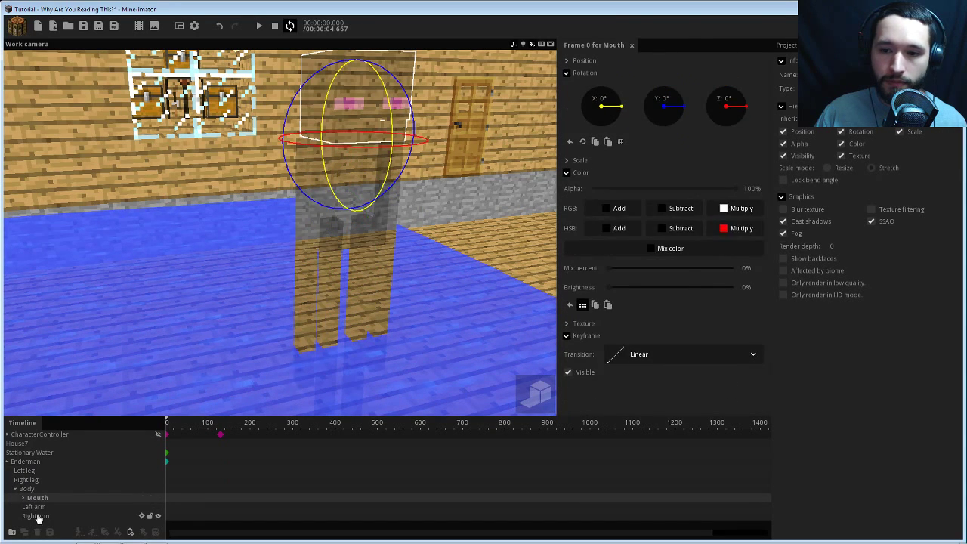
left_click(40, 517)
left_click(35, 507)
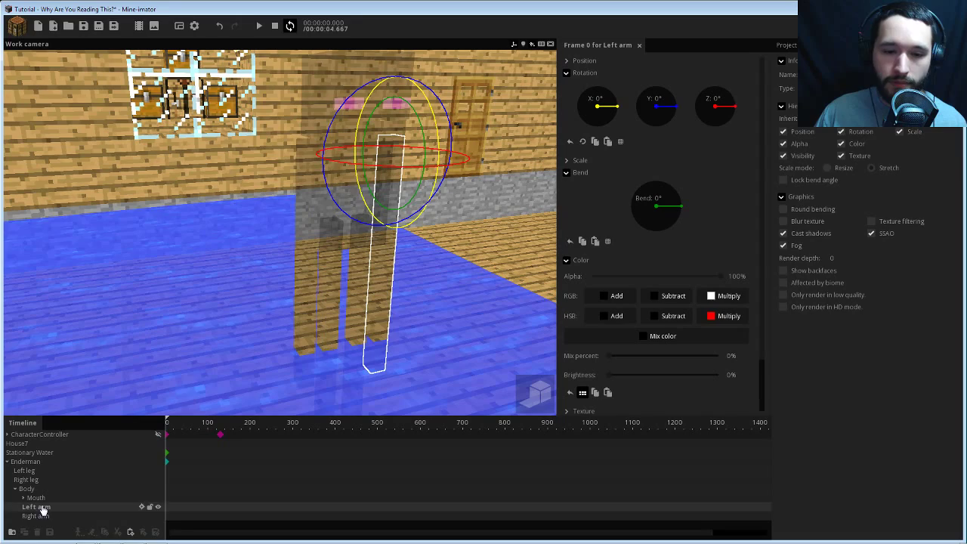
- Select the whole Enderman, collapse its parts and set its render depth to 6, then inspect its legs in the water
left_click(16, 490)
left_click(27, 462)
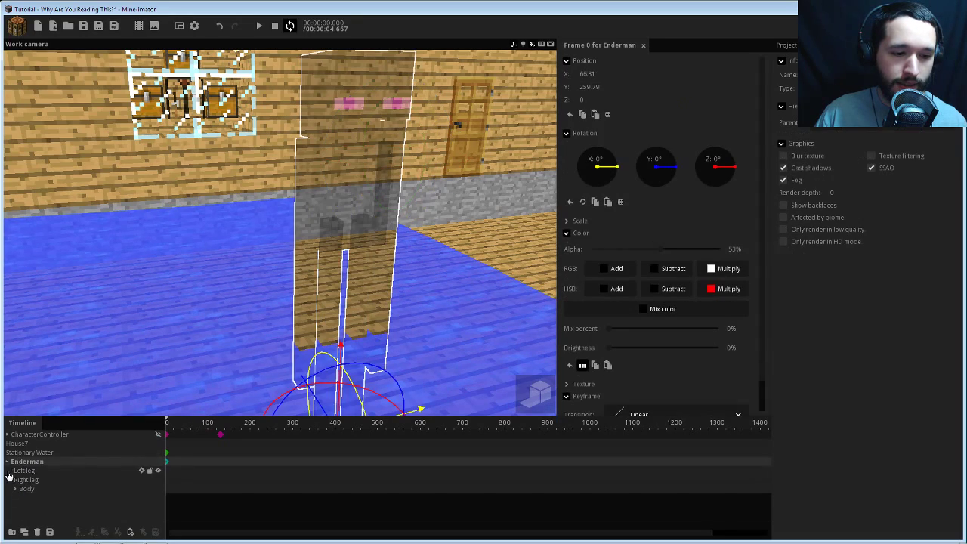
left_click(7, 461)
right_click_drag(233, 333, 280, 233)
key("s")
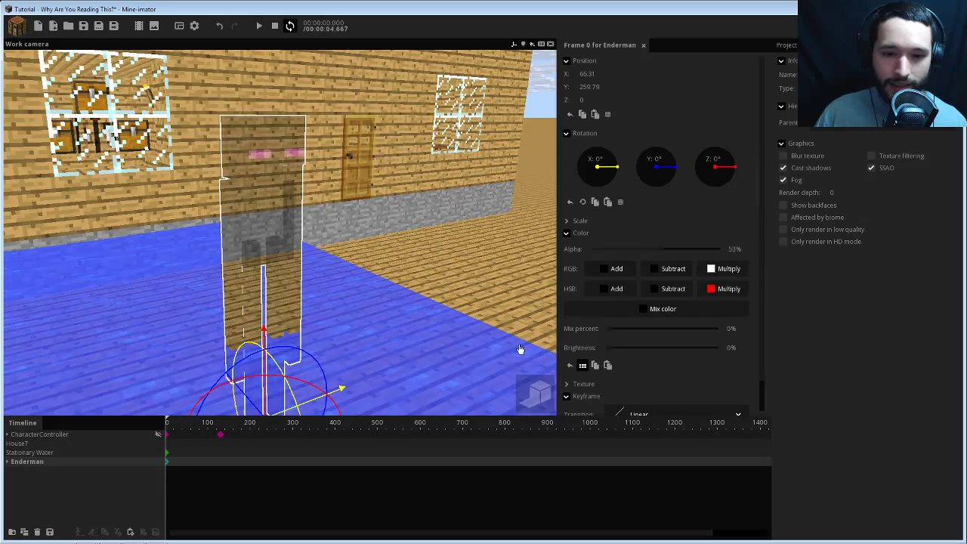
left_click_drag(839, 190, 873, 186)
left_click_drag(439, 277, 436, 276)
right_click_drag(378, 280, 382, 269)
mouse_move(381, 269)
left_mouse_down()
mouse_move(365, 260)
mouse_move(375, 256)
left_mouse_up()
scroll(366, 259, "up", 3)
right_click_drag(376, 256, 382, 247)
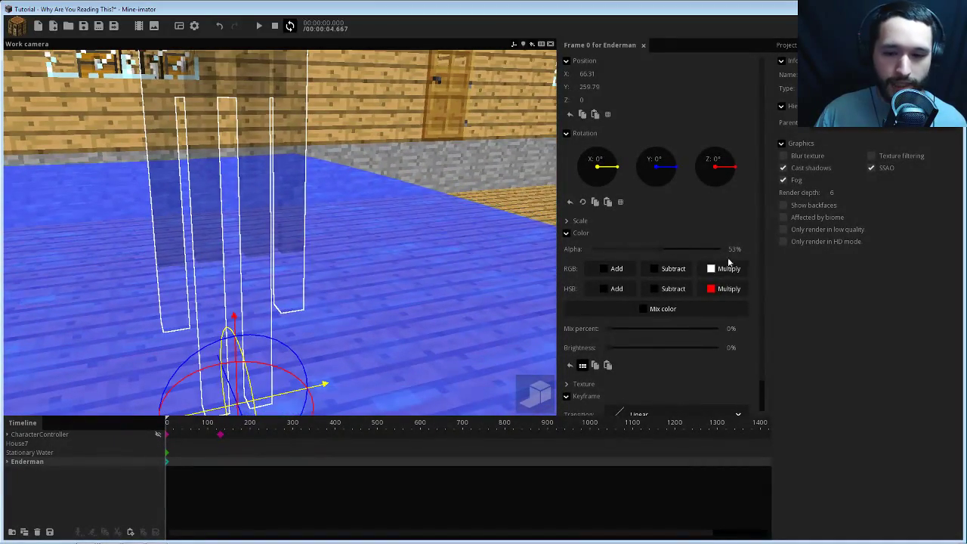
- Set the Enderman's alpha to 100% and the Stationary Water's render depth to 1
left_click_drag(663, 255, 724, 250)
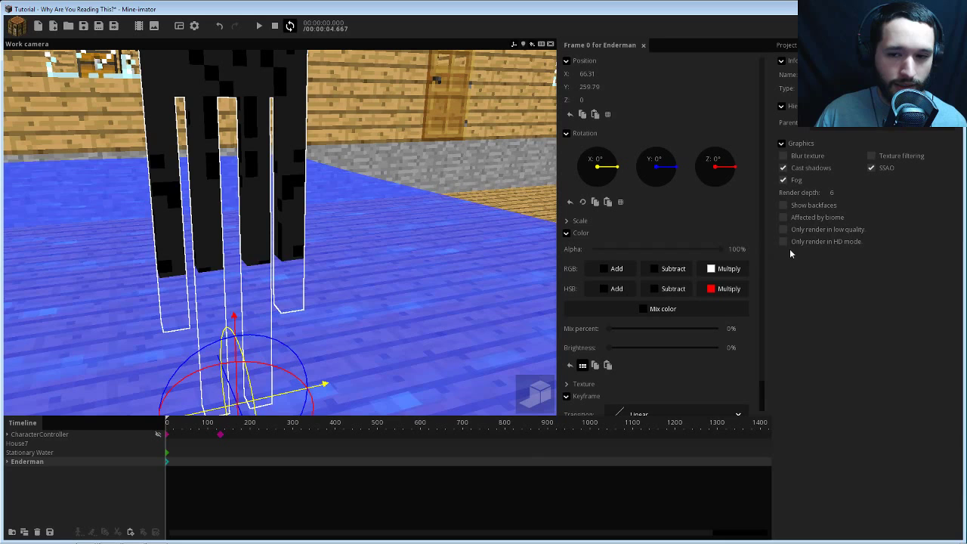
left_click(476, 261)
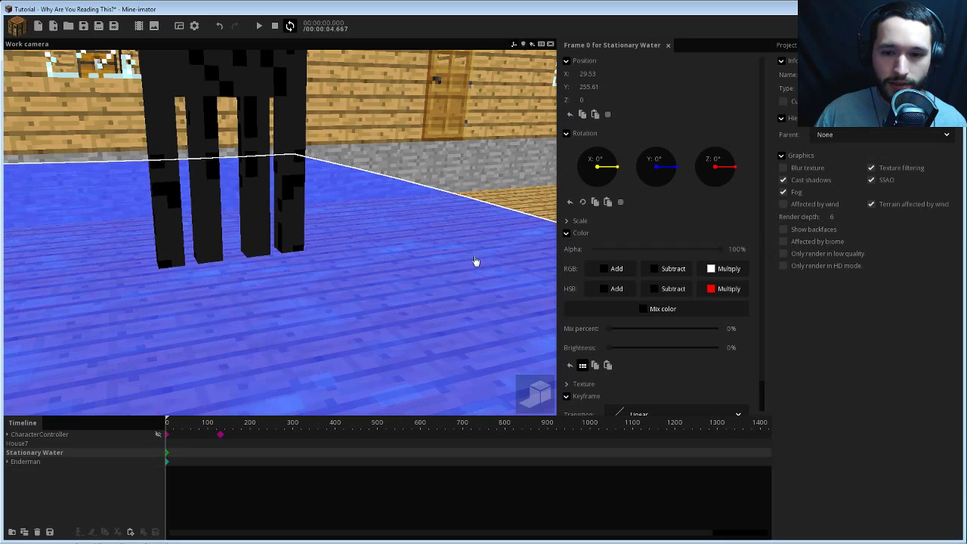
left_click(844, 230)
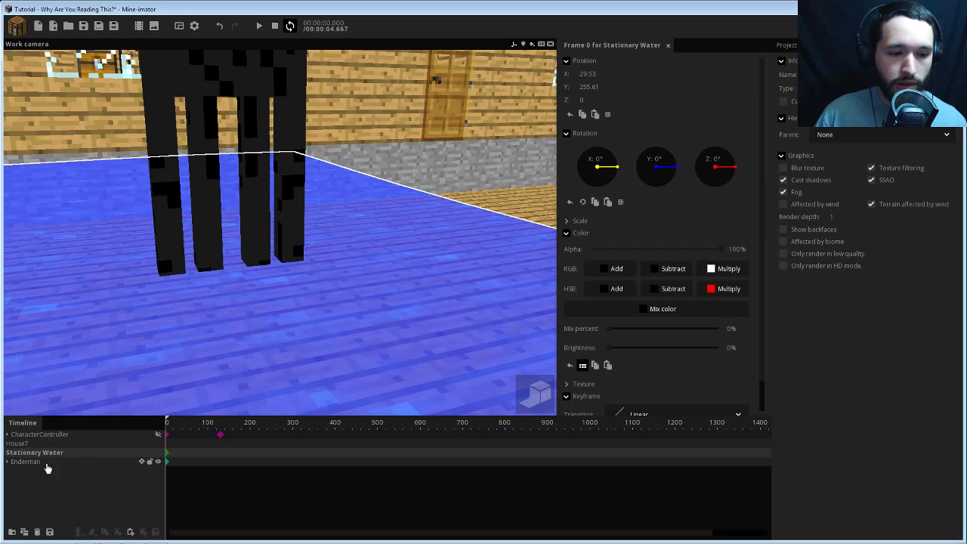
- Set the opaque Enderman's render depth to -1 and view its submerged legs through the water
left_click(42, 462)
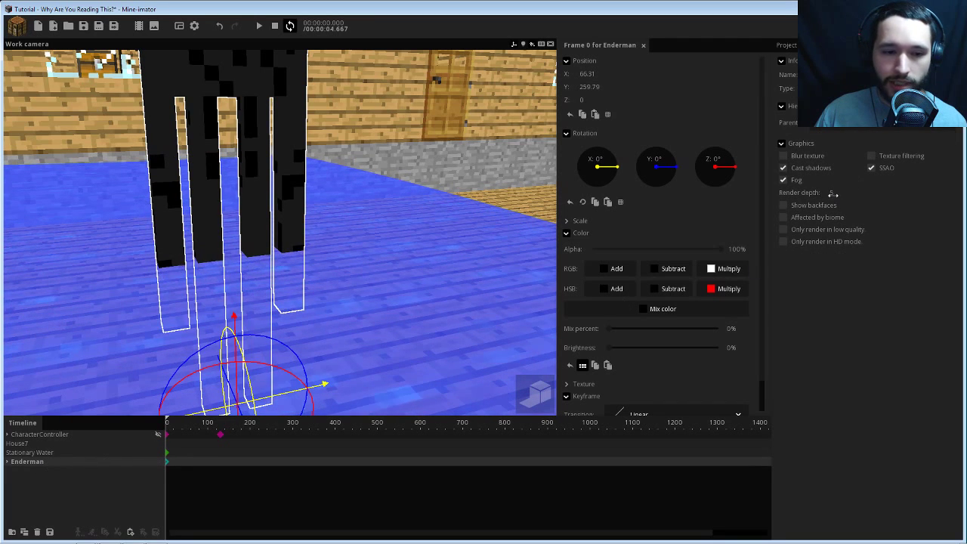
left_click_drag(833, 195, 793, 198)
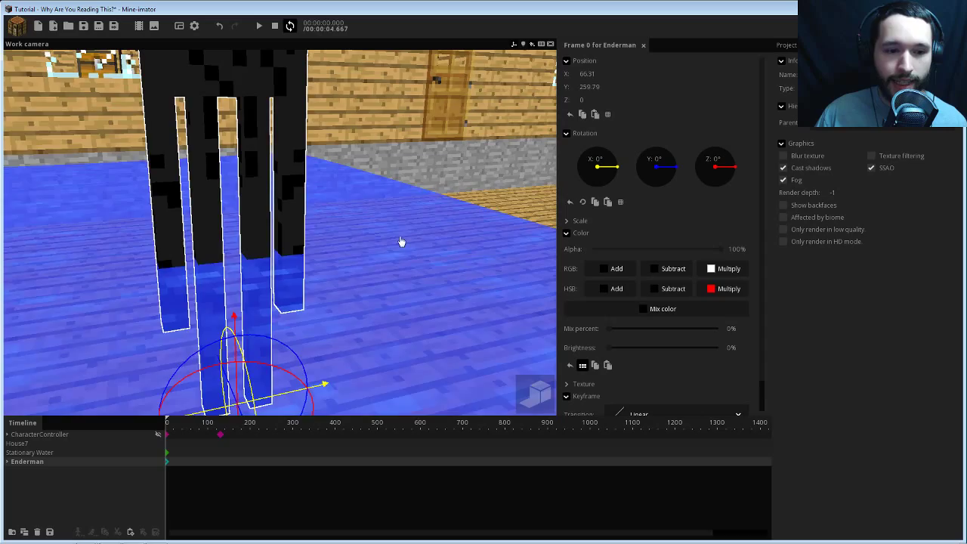
left_click_drag(401, 242, 349, 200)
scroll(356, 201, "down", 3)
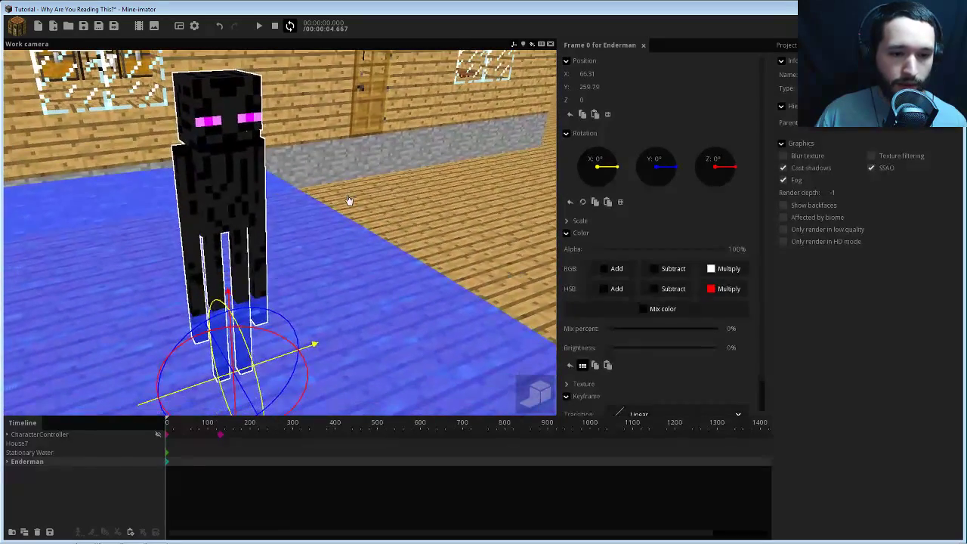
- Lower the Enderman's alpha to 37% and set its render depth to 2
mouse_move(658, 257)
left_mouse_down()
mouse_move(626, 254)
mouse_move(642, 251)
left_mouse_up()
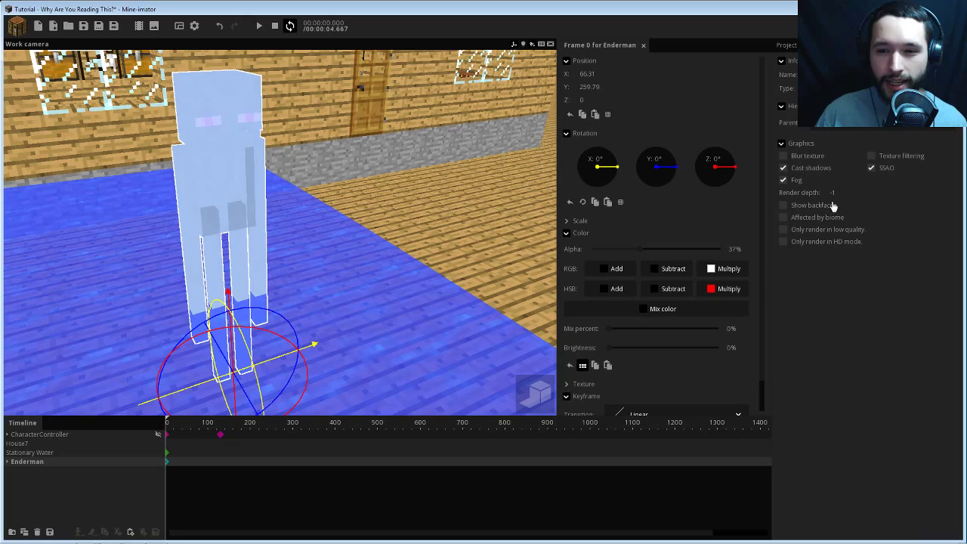
left_click_drag(837, 192, 851, 194)
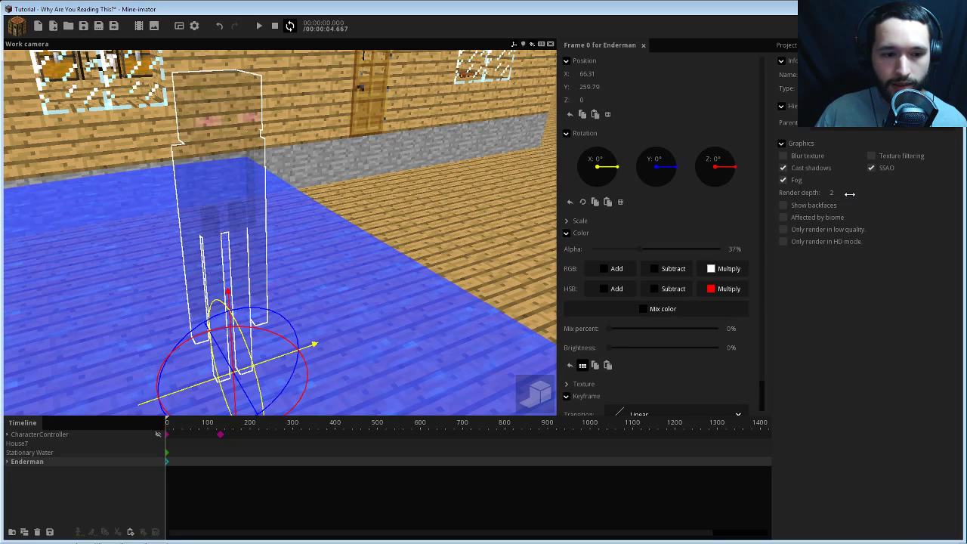
mouse_move(351, 210)
left_mouse_down()
mouse_move(352, 201)
mouse_move(365, 207)
left_mouse_up()
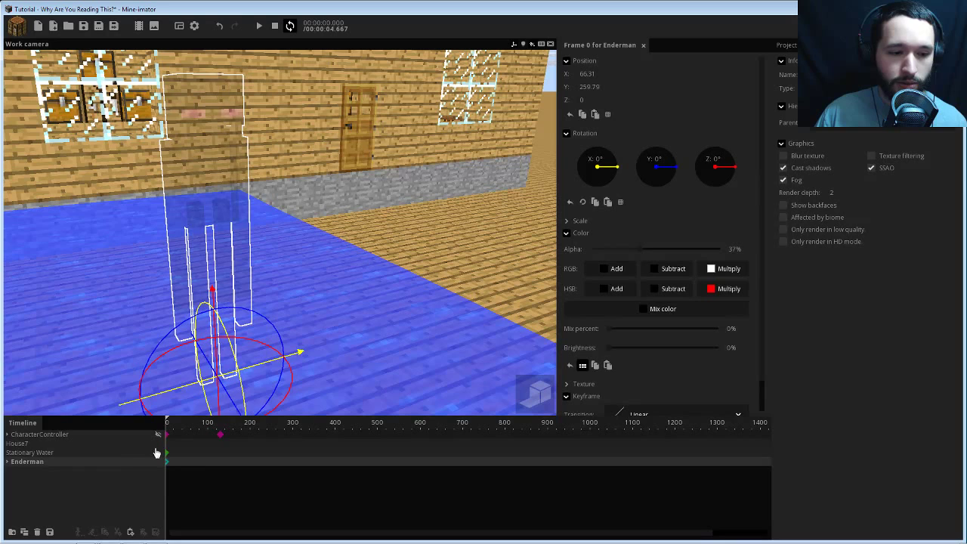
- Check the Stationary Water's render depth, raise the Enderman's alpha to 100% and set its render depth to 0
left_click(28, 453)
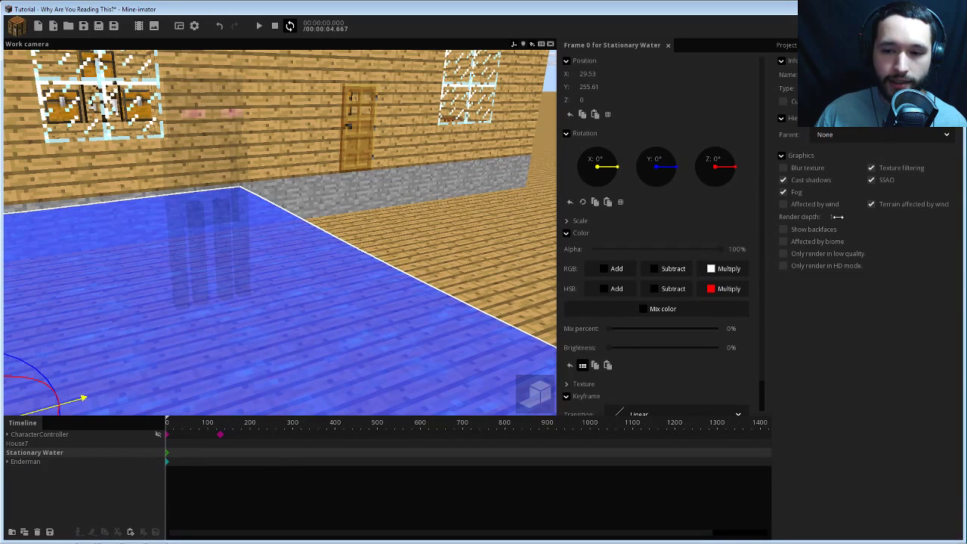
left_click(30, 462)
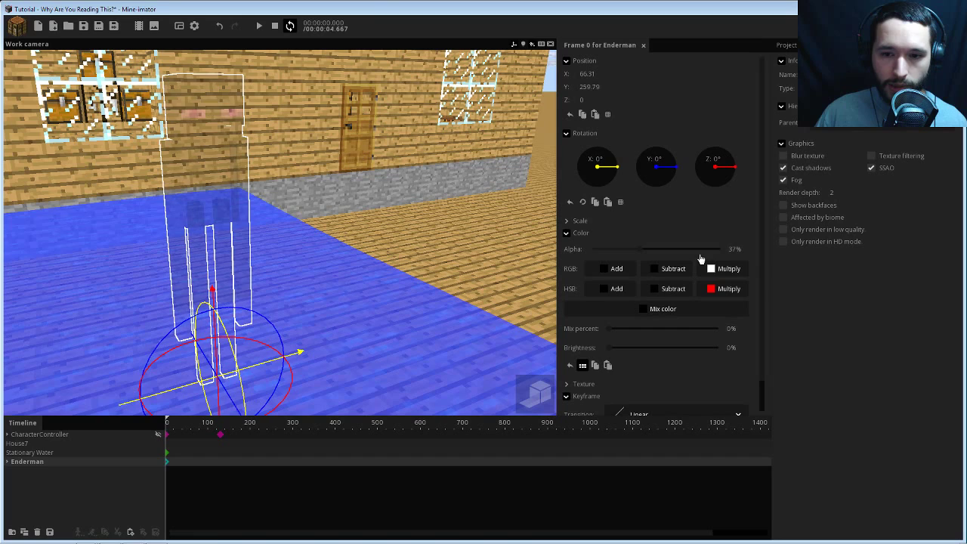
left_click_drag(702, 251, 714, 251)
right_click_drag(354, 237, 344, 259)
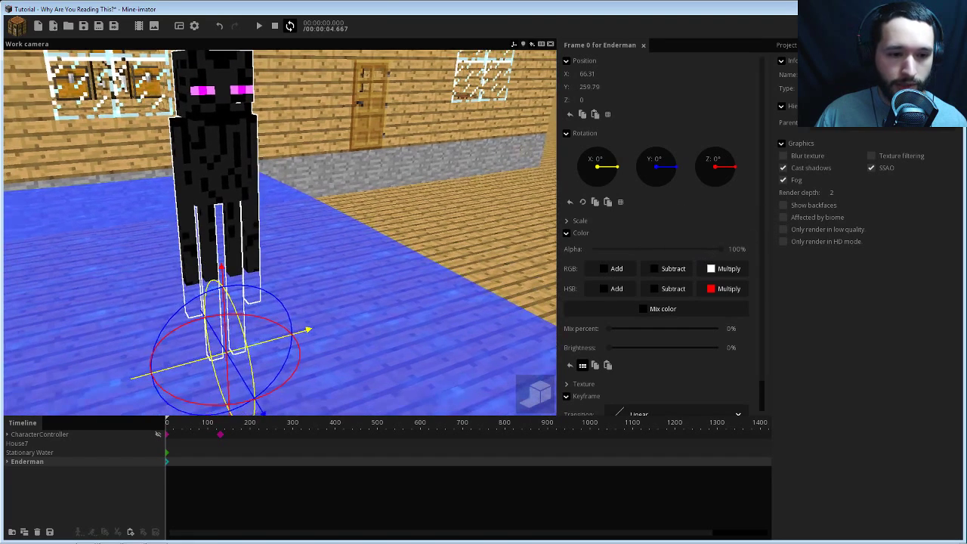
left_click_drag(836, 194, 807, 199)
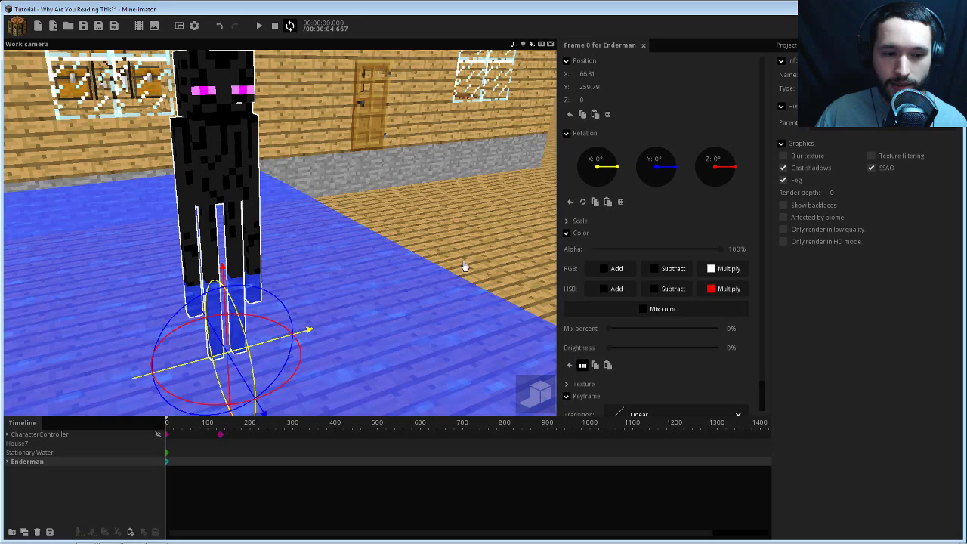
- Set the Enderman's render depth to 2, test its alpha and return it to 100% while viewing the legs in the water
left_click_drag(688, 249, 740, 253)
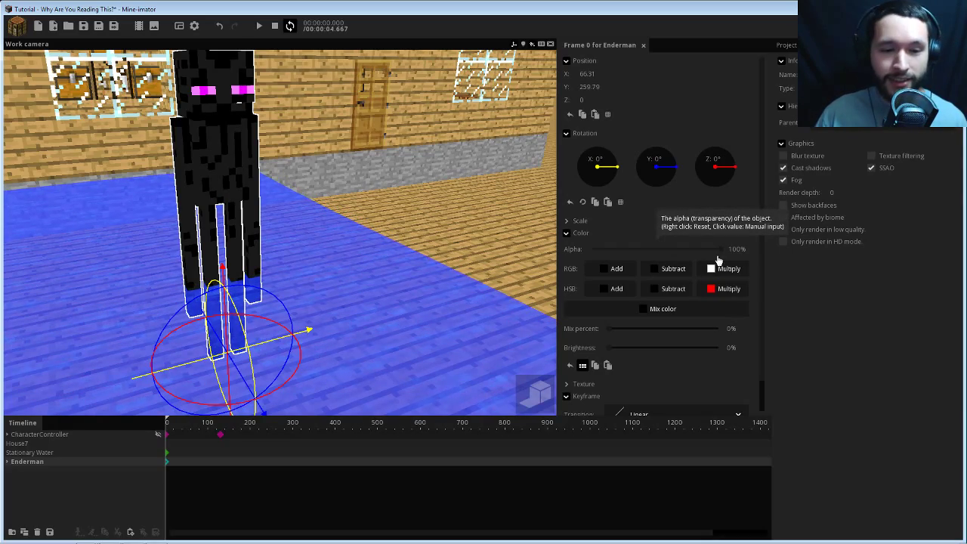
left_click_drag(350, 231, 392, 249)
scroll(344, 222, "down", 1)
scroll(391, 241, "up", 3)
right_click_drag(390, 242, 383, 264)
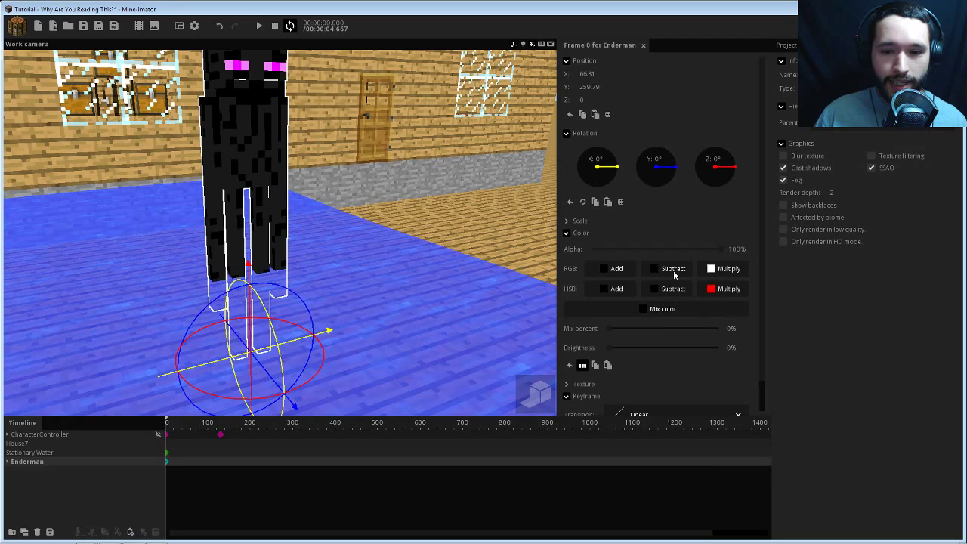
left_click(656, 251)
left_click_drag(656, 250, 726, 249)
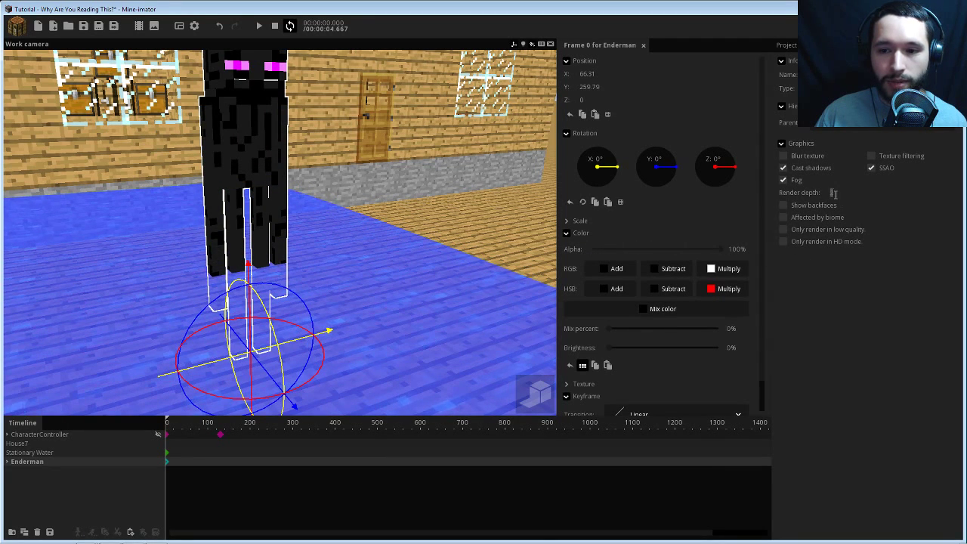
- Set the Stationary Water's render depth to 5 and the opaque Enderman's render depth to 4
left_click(376, 291)
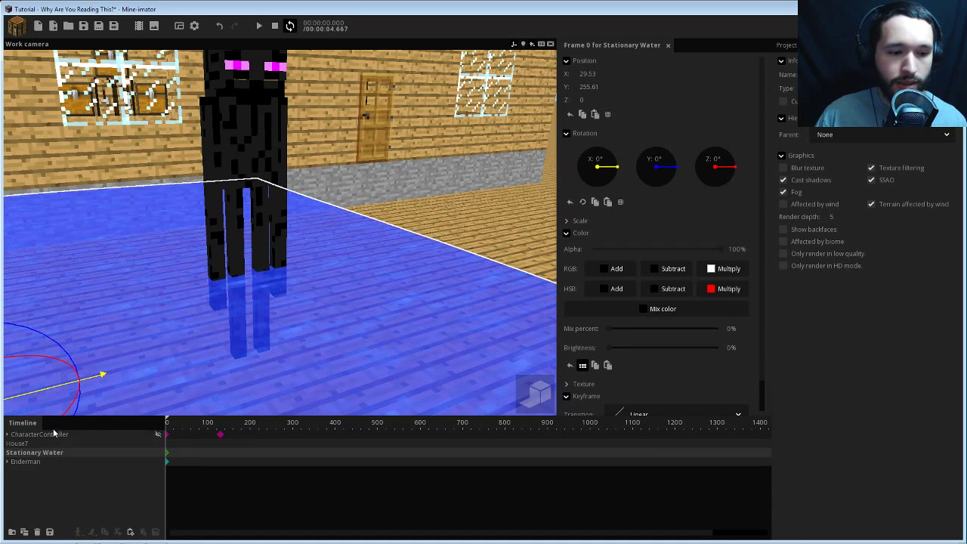
left_click(35, 461)
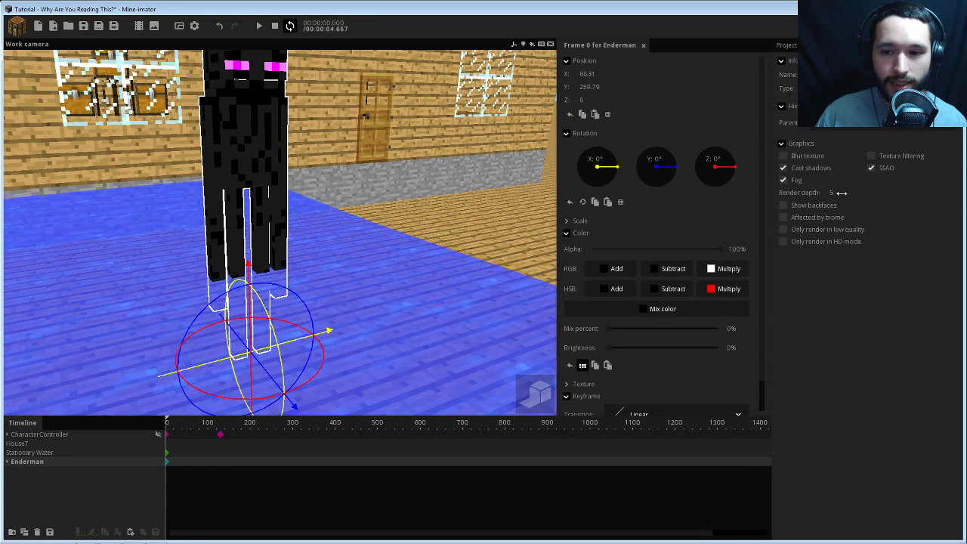
left_click_drag(852, 192, 845, 194)
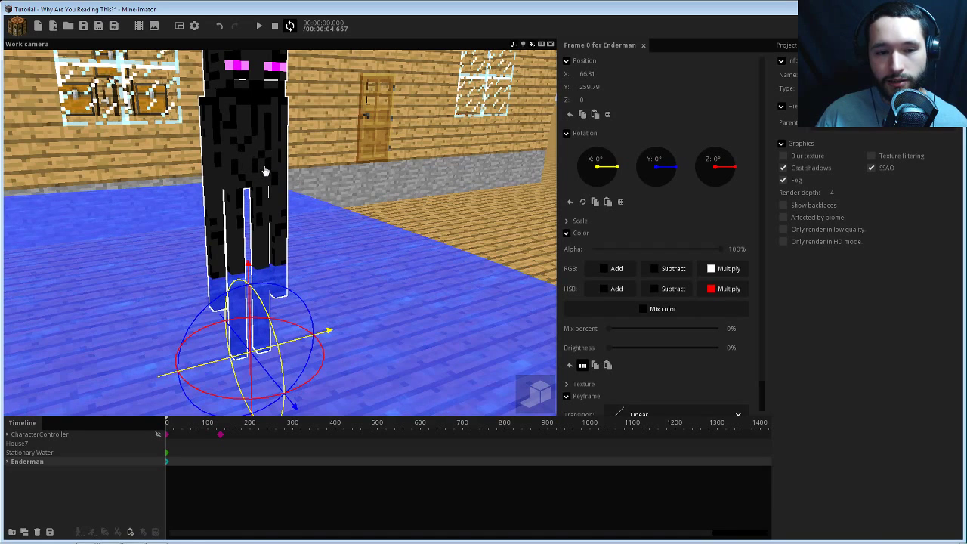
- Lower the Enderman's alpha to 32% and test a render depth of 5 on it against the water
left_click(351, 276)
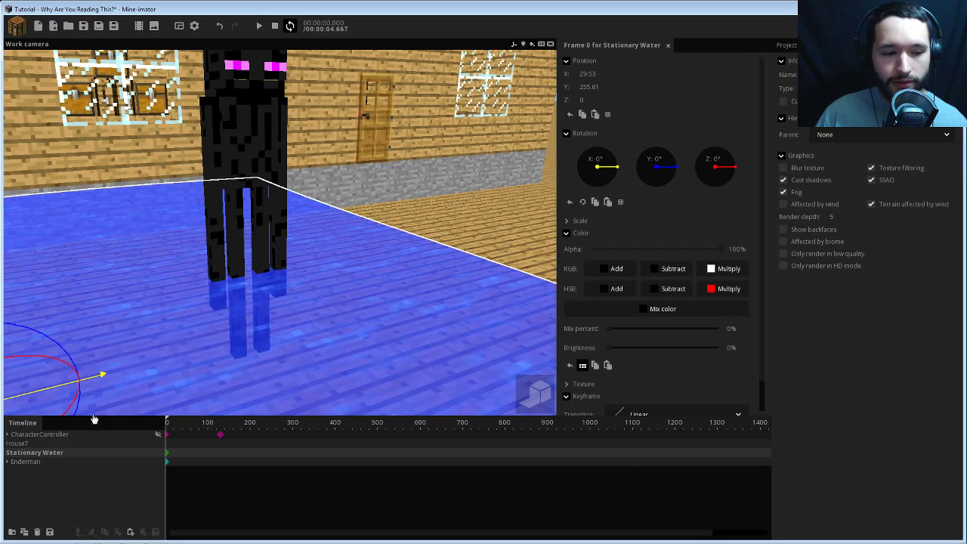
left_click(27, 461)
left_click_drag(695, 250, 637, 251)
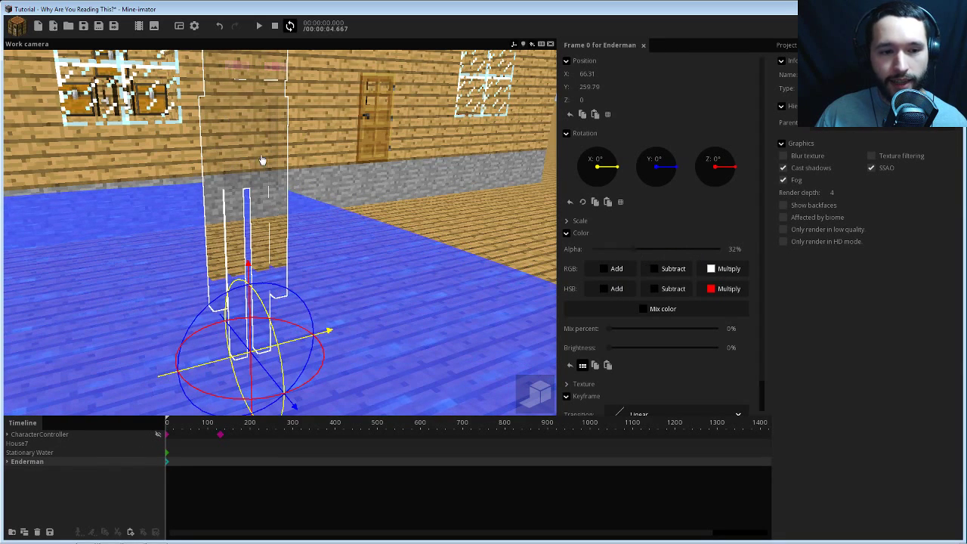
left_click_drag(832, 192, 838, 192)
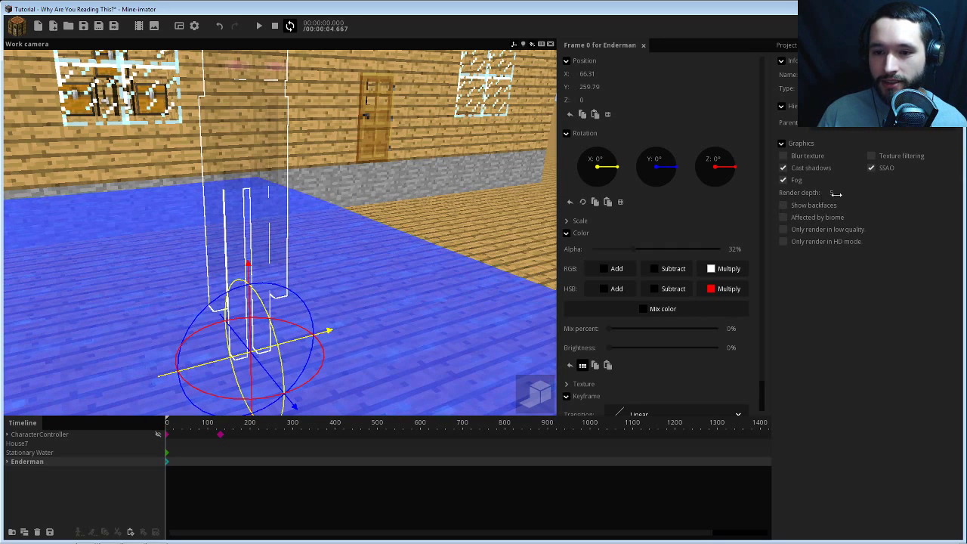
- Set the Stationary Water's render depth to 1 and the translucent Enderman's render depth to 0
left_click(35, 452)
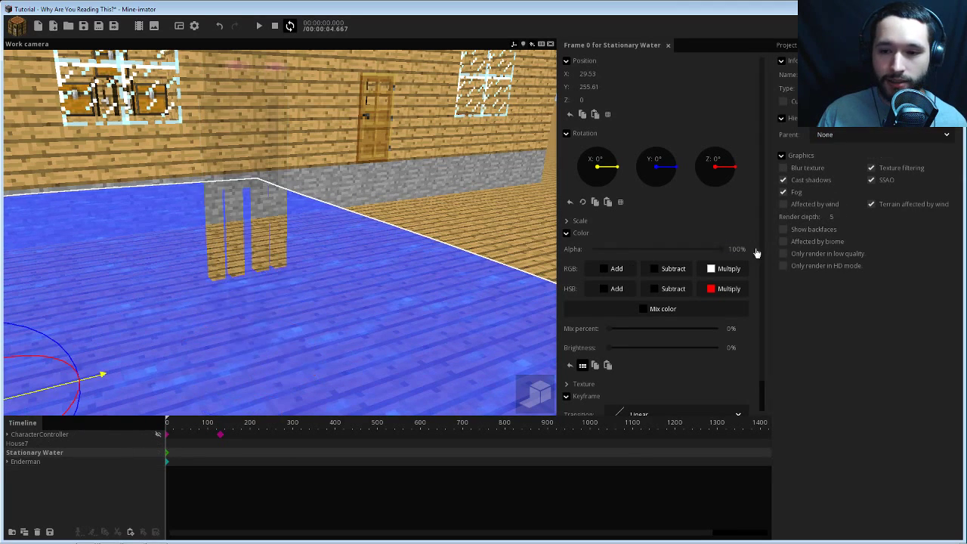
left_click(836, 218)
type("1")
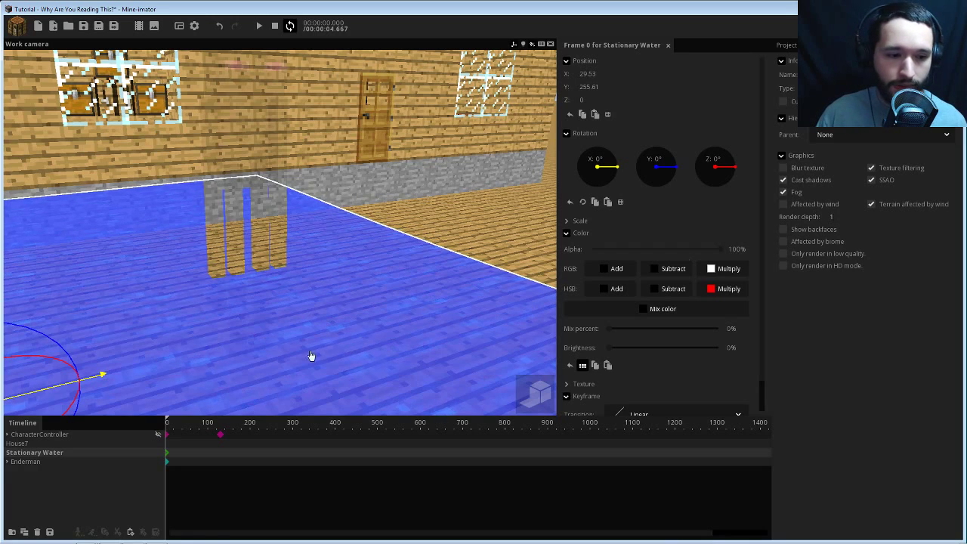
left_click(27, 462)
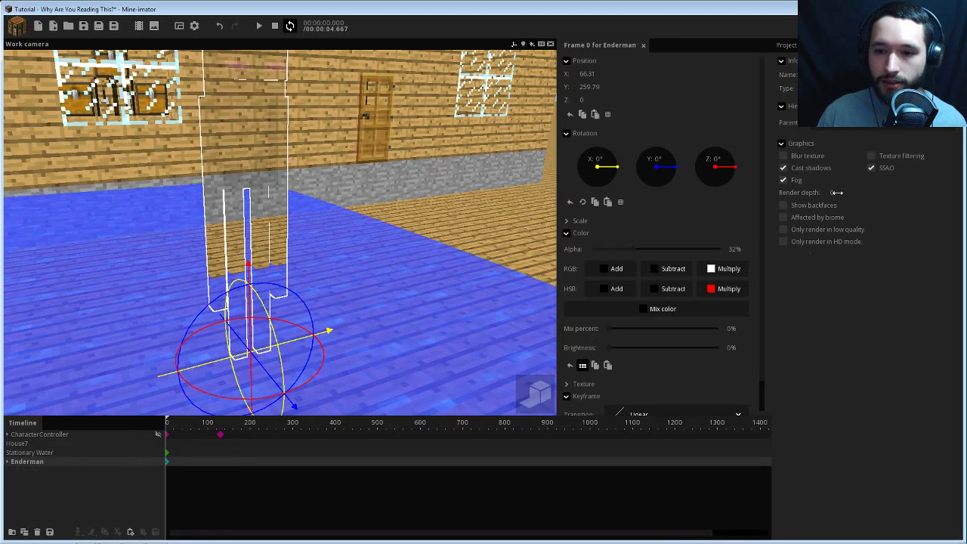